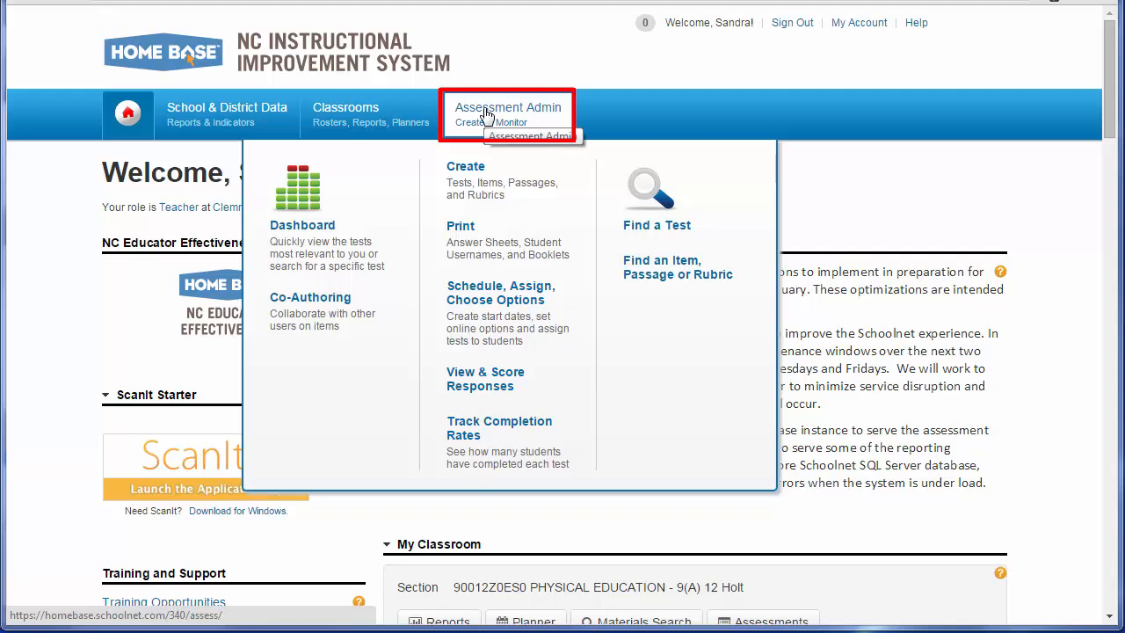
Open the scheduling settings for the ready mathematics test SampleGeometryTest_01Math_CCSS.1.G.A.1,2, 3.
{"action": "left_click", "coordinate": [543, 297]}
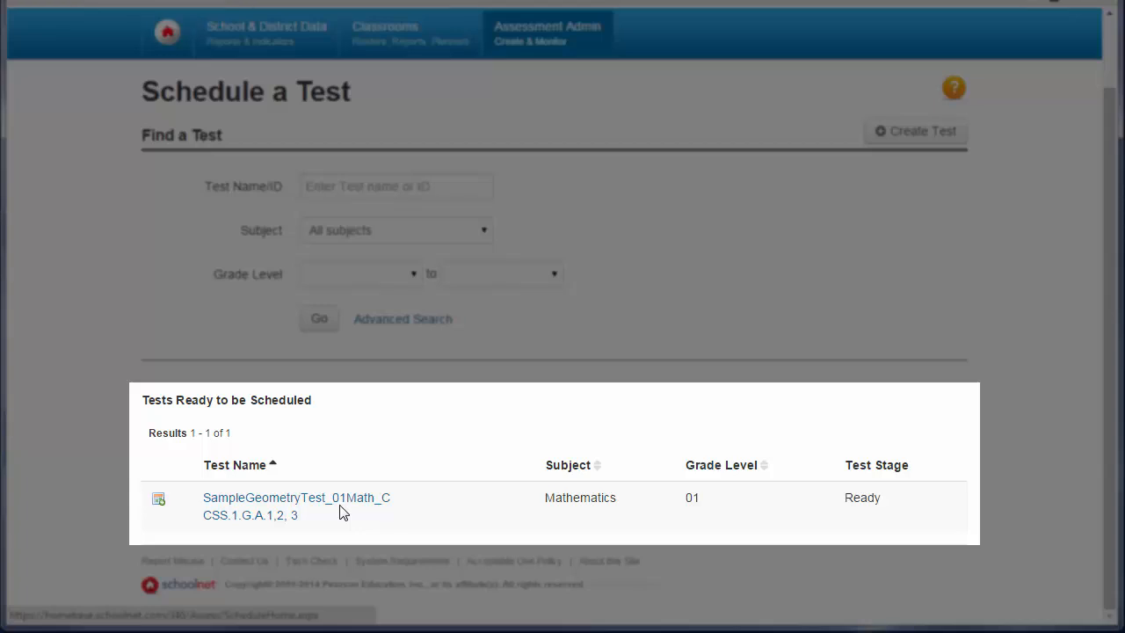
{"action": "left_click", "coordinate": [159, 503]}
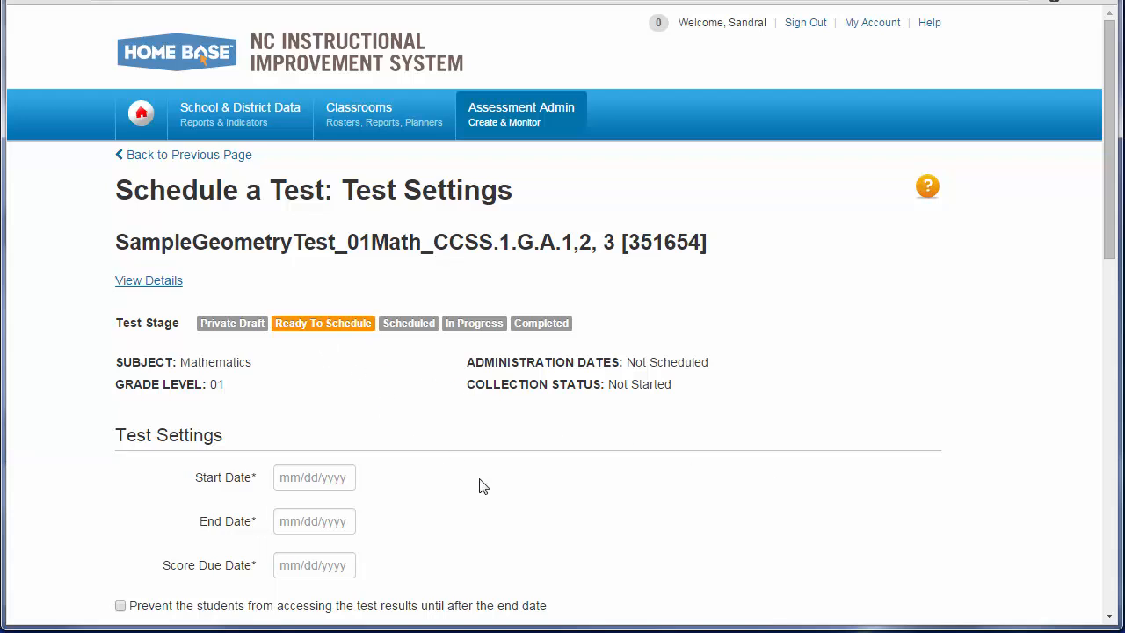
{"action": "scroll", "coordinate": [493, 495], "scroll_direction": "down", "scroll_amount": 1}
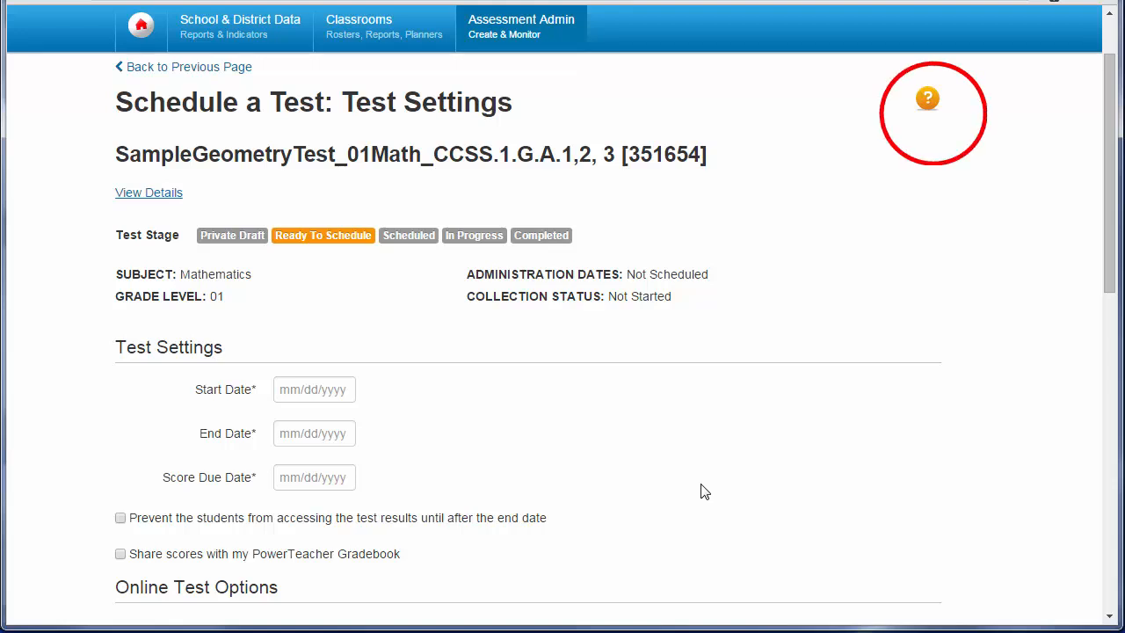
Read the Schedule Test online help on the date, result-access and gradebook-sharing settings, and close the help window.
{"action": "left_click", "coordinate": [923, 106]}
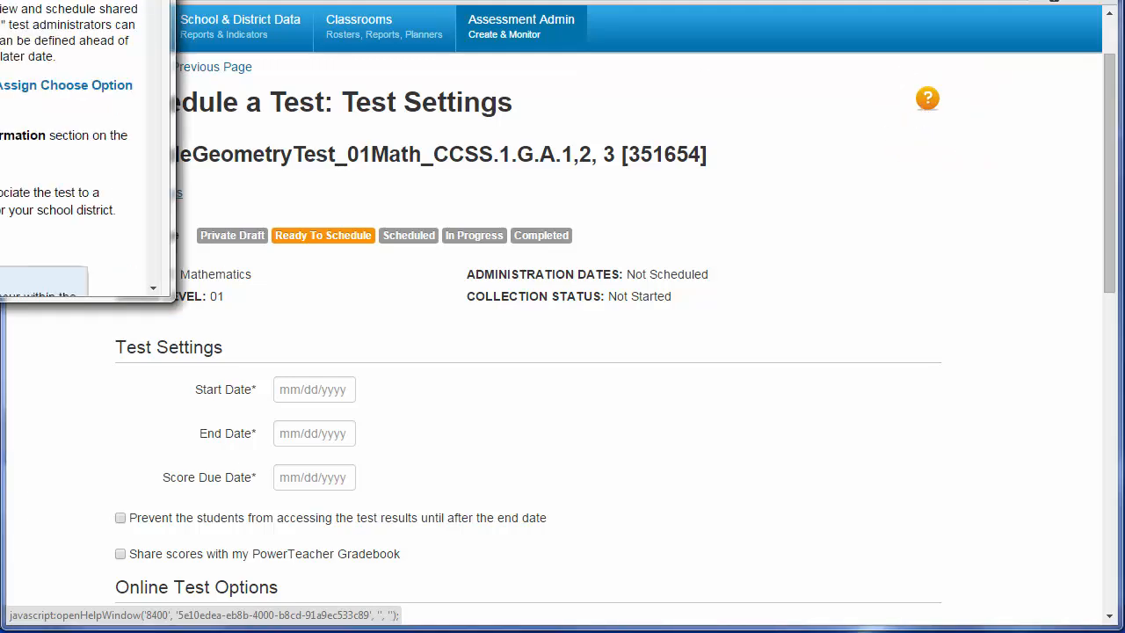
{"action": "left_click_drag", "start_coordinate": [0, 0], "coordinate": [548, 58]}
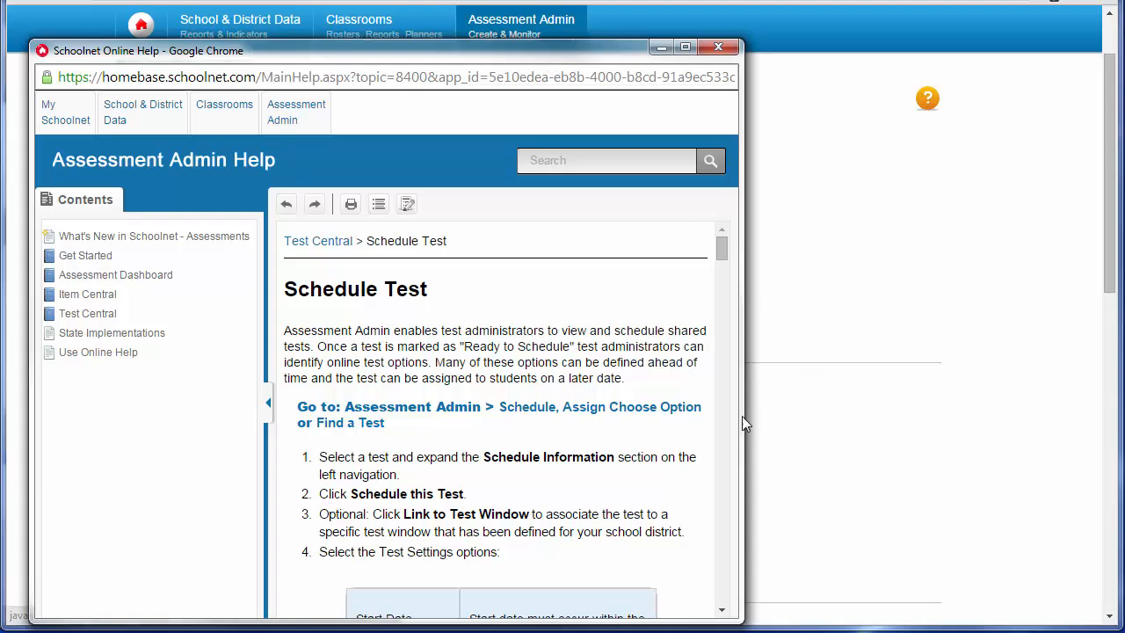
{"action": "left_click_drag", "start_coordinate": [743, 419], "coordinate": [1094, 420]}
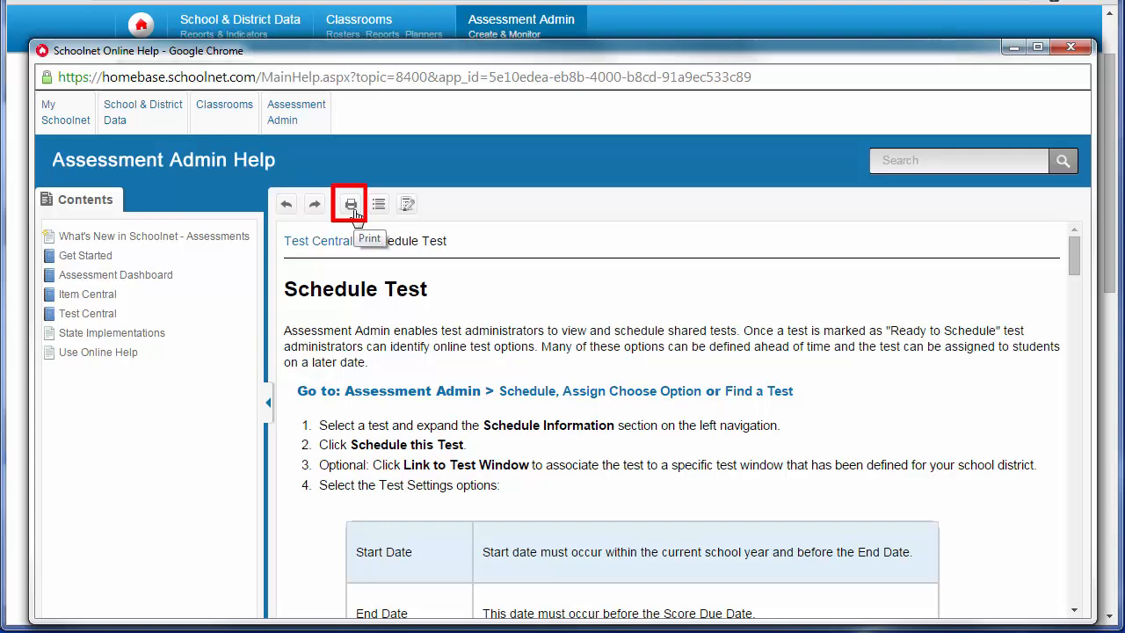
{"action": "scroll", "coordinate": [710, 362], "scroll_direction": "down", "scroll_amount": 3}
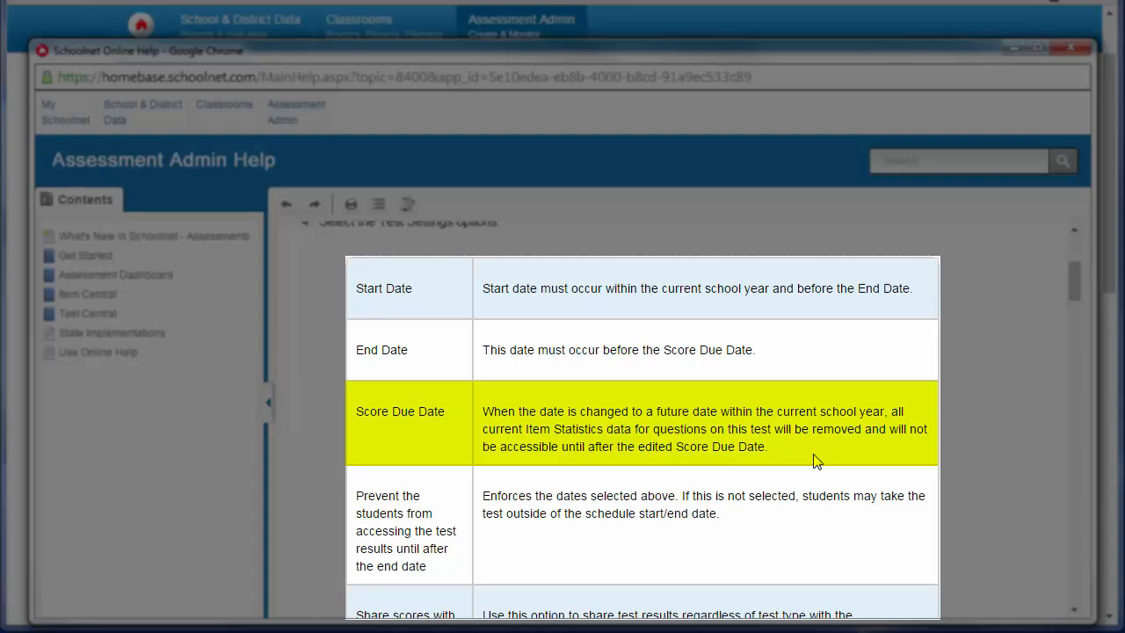
{"action": "scroll", "coordinate": [732, 535], "scroll_direction": "down", "scroll_amount": 4}
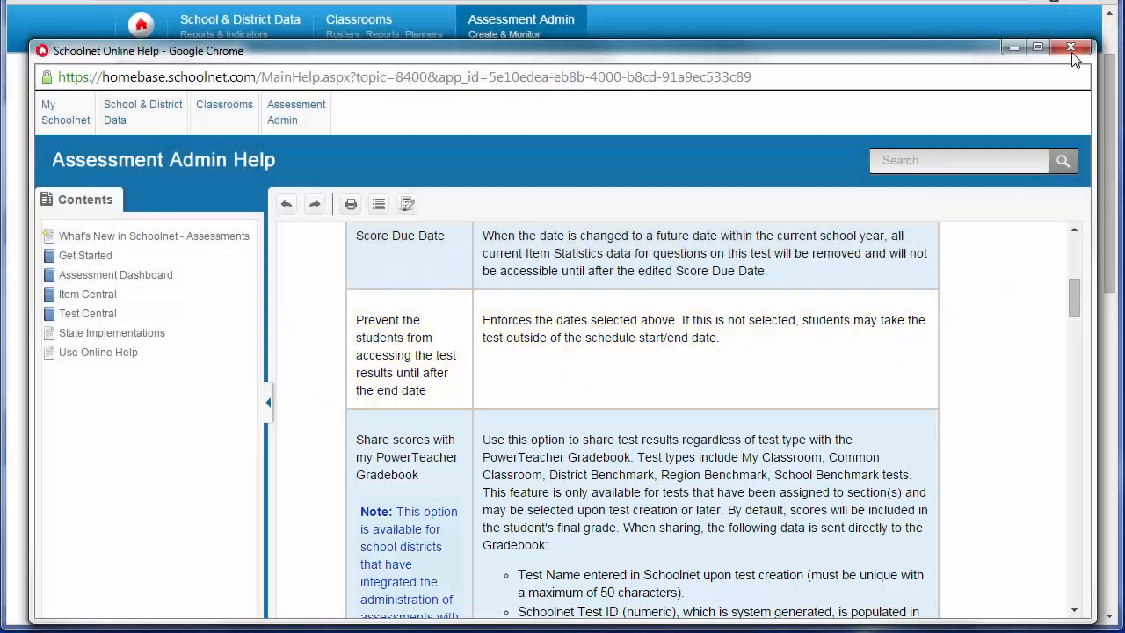
{"action": "left_click", "coordinate": [1071, 49]}
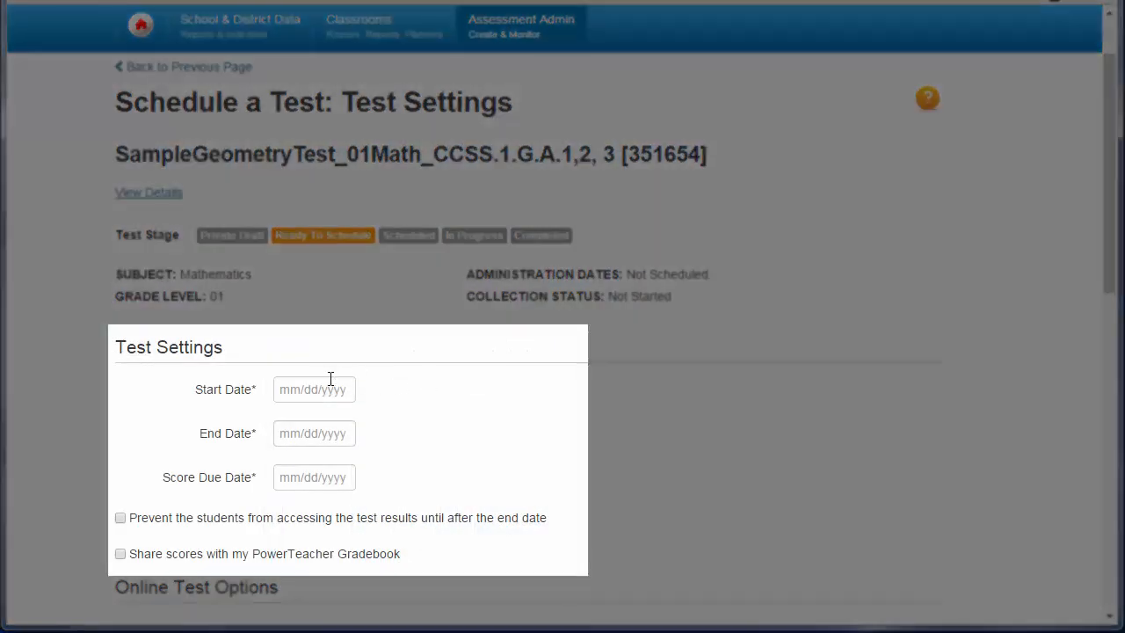
Set the test's start date to 12/05/2014, end date to 12/06/2014 and score due date to 12/08/2014.
{"action": "left_click", "coordinate": [318, 388]}
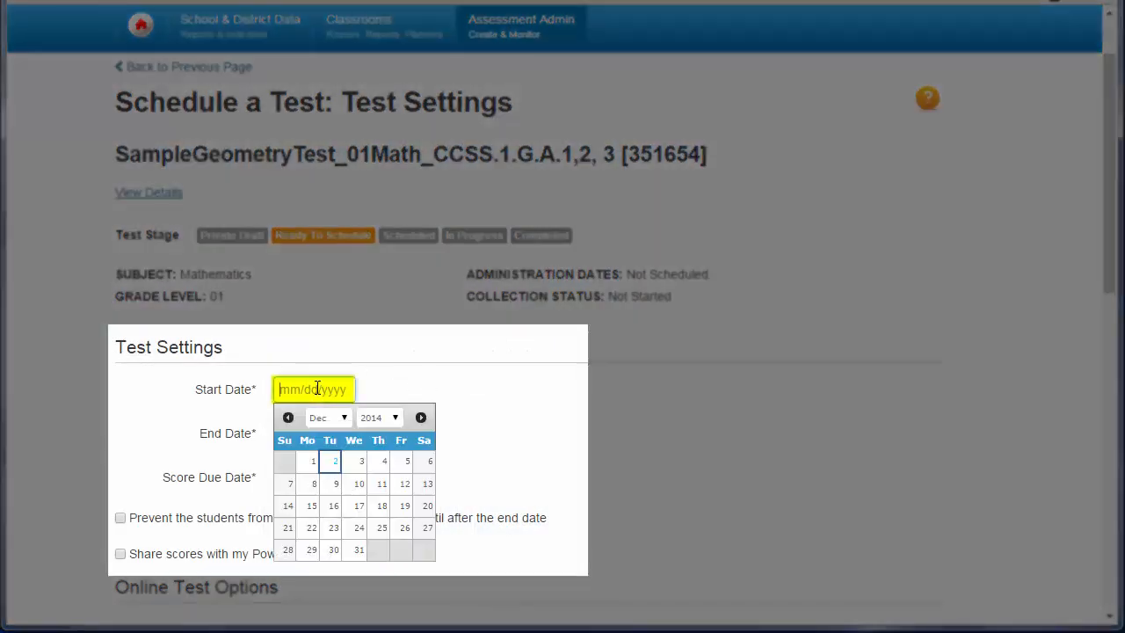
{"action": "left_click", "coordinate": [406, 463]}
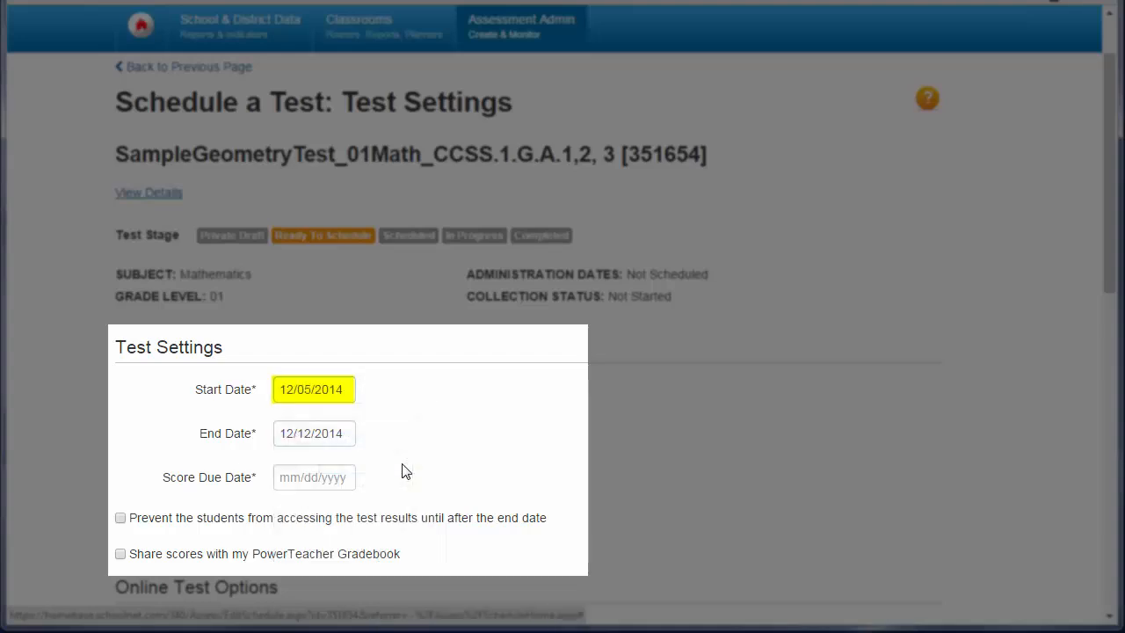
{"action": "left_click", "coordinate": [327, 436]}
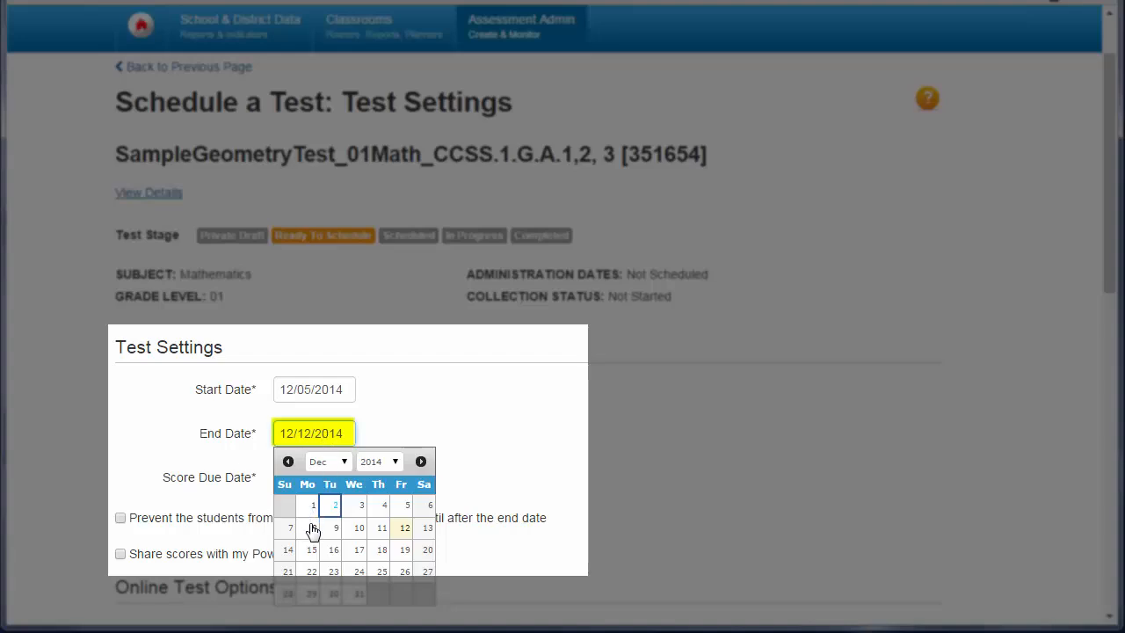
{"action": "left_click", "coordinate": [429, 511]}
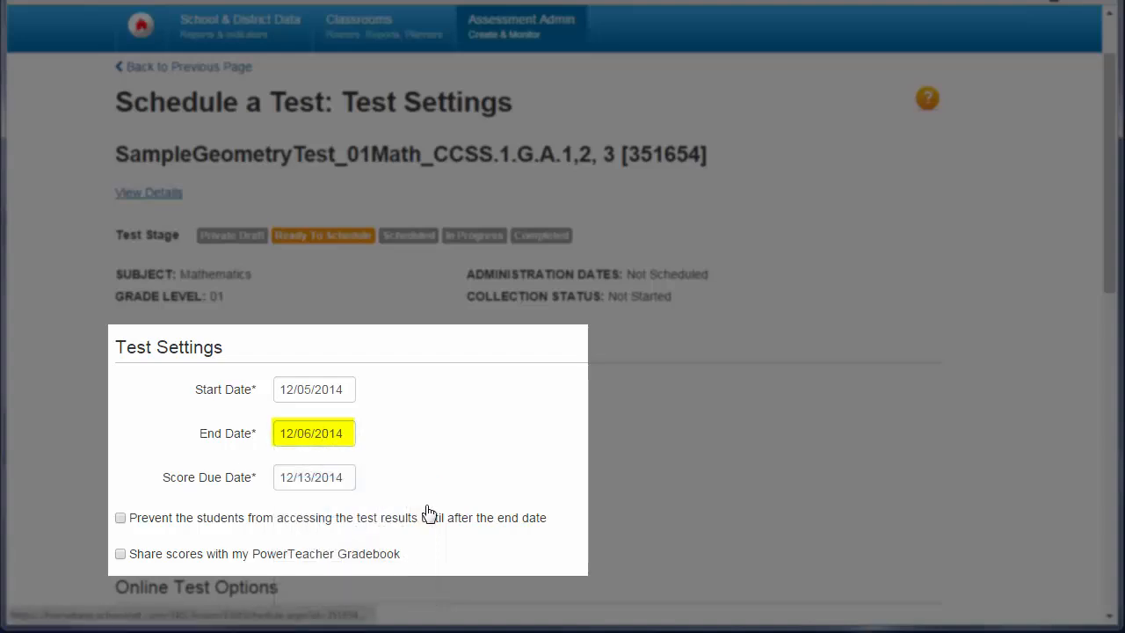
{"action": "left_click", "coordinate": [307, 477]}
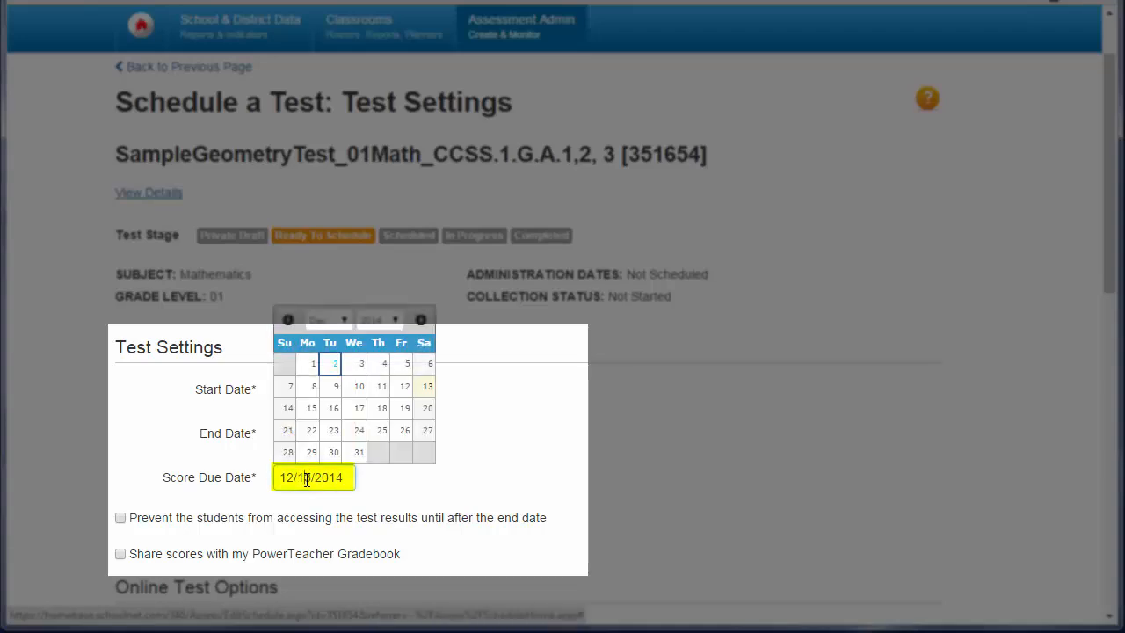
{"action": "left_click", "coordinate": [312, 388]}
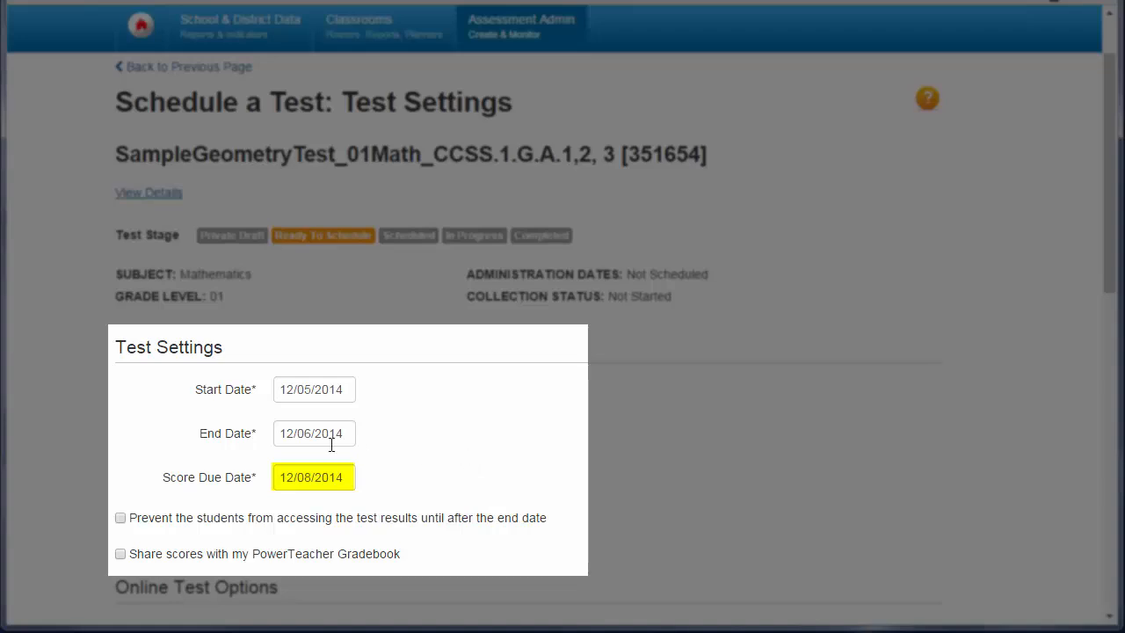
Prevent students from accessing the test results until after the end date, and share scores with the PowerTeacher Gradebook.
{"action": "scroll", "coordinate": [354, 464], "scroll_direction": "down", "scroll_amount": 1}
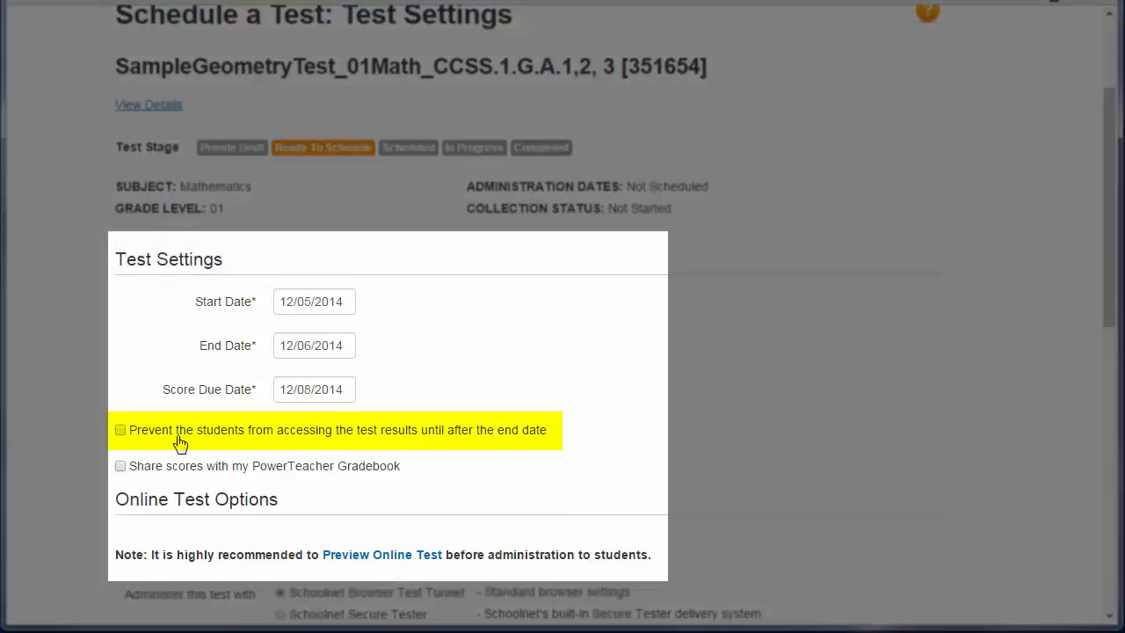
{"action": "left_click", "coordinate": [121, 430]}
{"action": "left_click", "coordinate": [120, 466]}
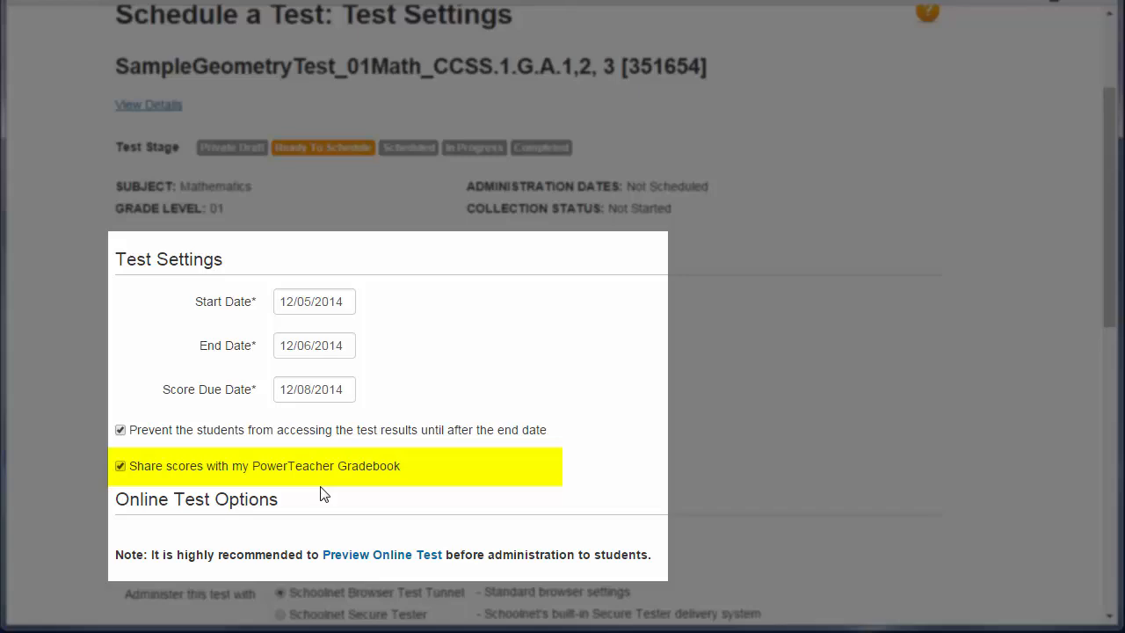
Prevent students from accessing the online test before the start date or after the end date.
{"action": "scroll", "coordinate": [321, 494], "scroll_direction": "down", "scroll_amount": 5}
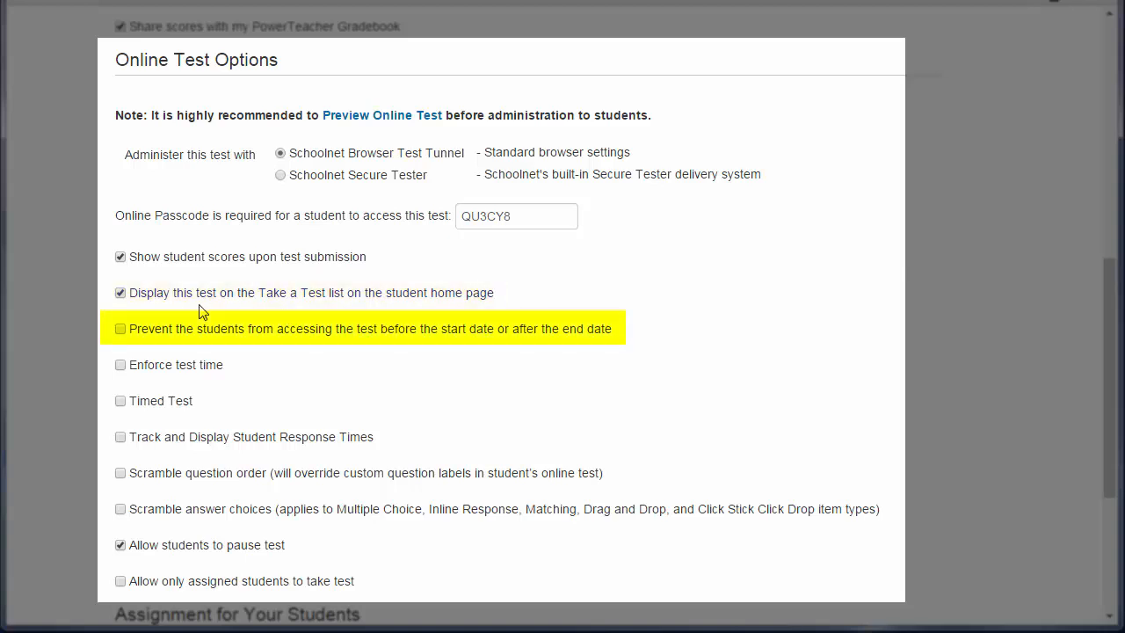
{"action": "left_click", "coordinate": [119, 330]}
Try out Enforce test time and a 45-minute Timed Test, and turn both options back off.
{"action": "left_click", "coordinate": [121, 366]}
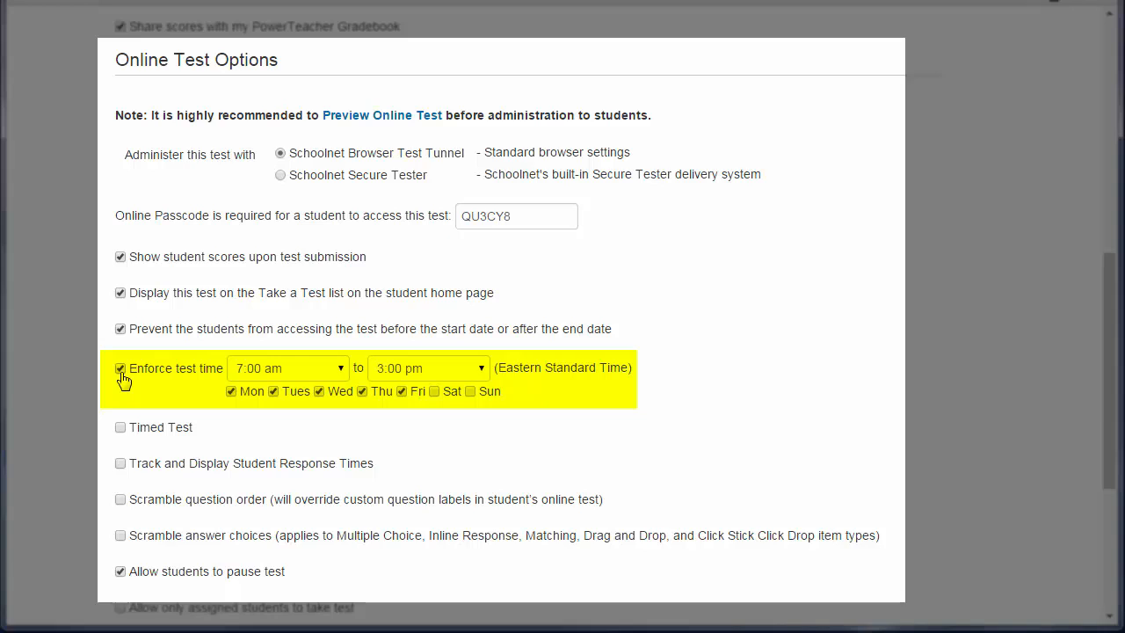
{"action": "left_click", "coordinate": [121, 371]}
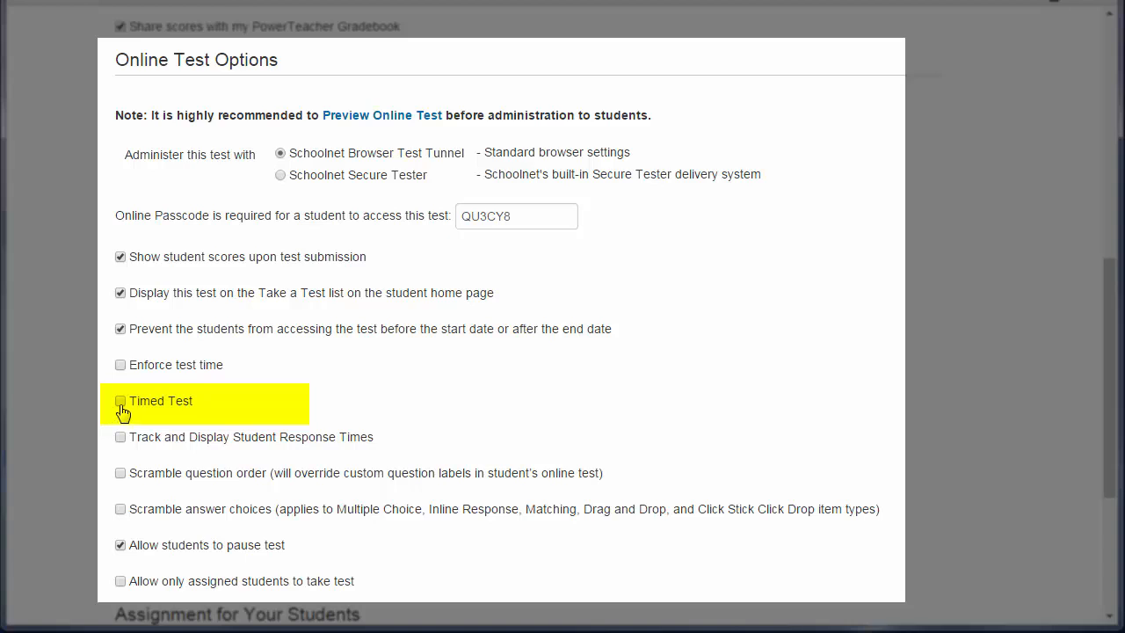
{"action": "left_click", "coordinate": [121, 403]}
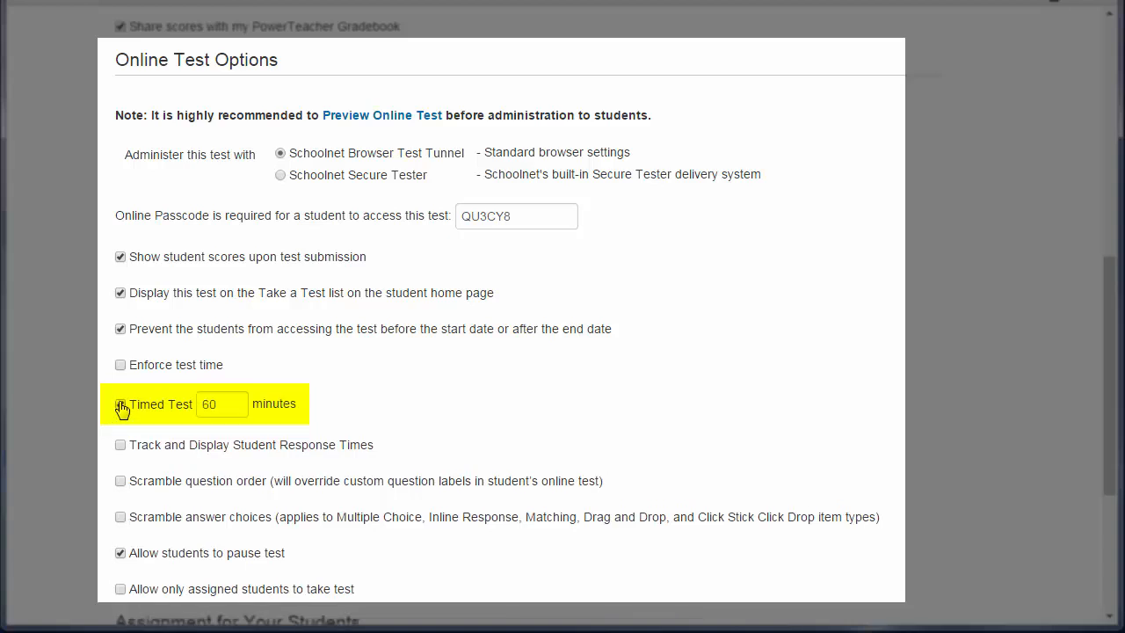
{"action": "double_click", "coordinate": [211, 405]}
{"action": "type", "text": "45"}
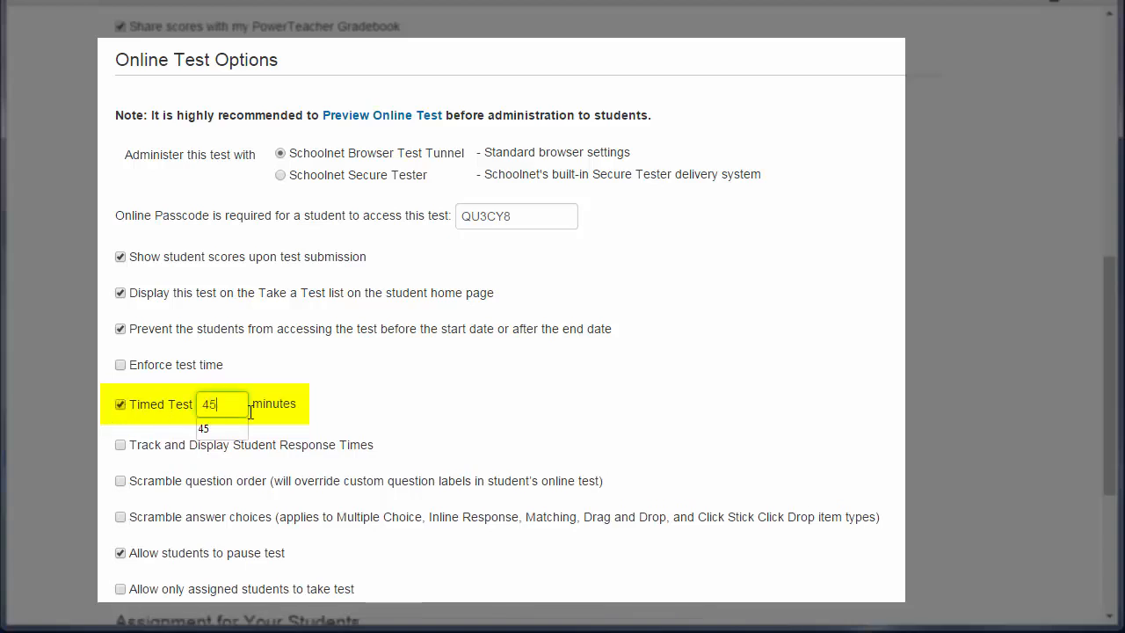
{"action": "left_click", "coordinate": [400, 374]}
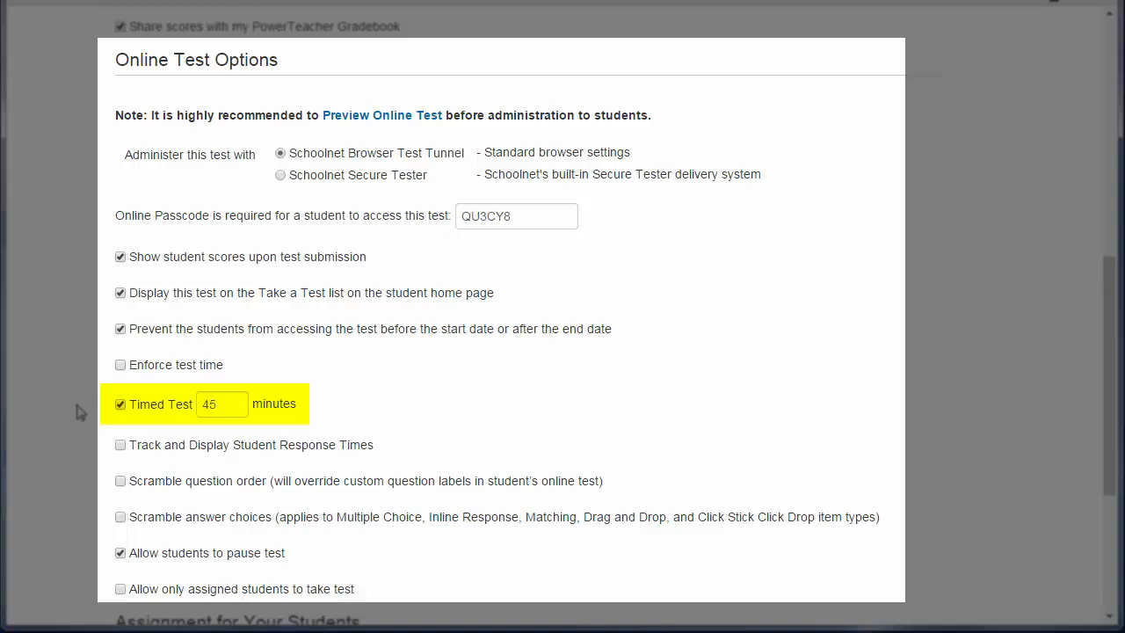
{"action": "left_click", "coordinate": [120, 404]}
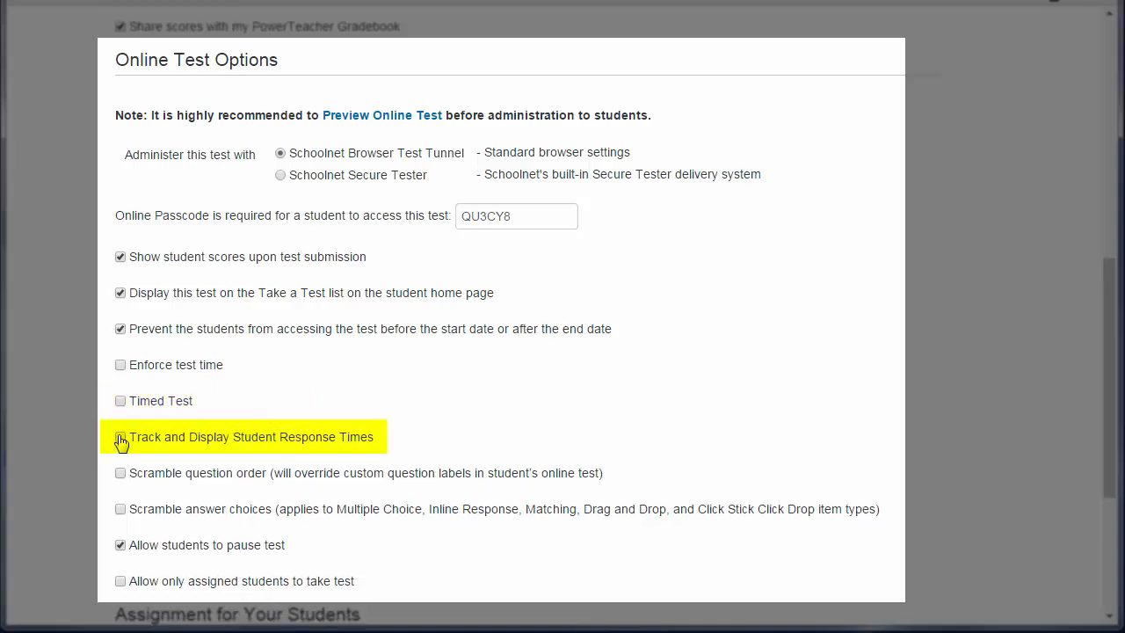
Enable tracking of student response times and scrambling of both the question order and the answer choices.
{"action": "left_click", "coordinate": [120, 438]}
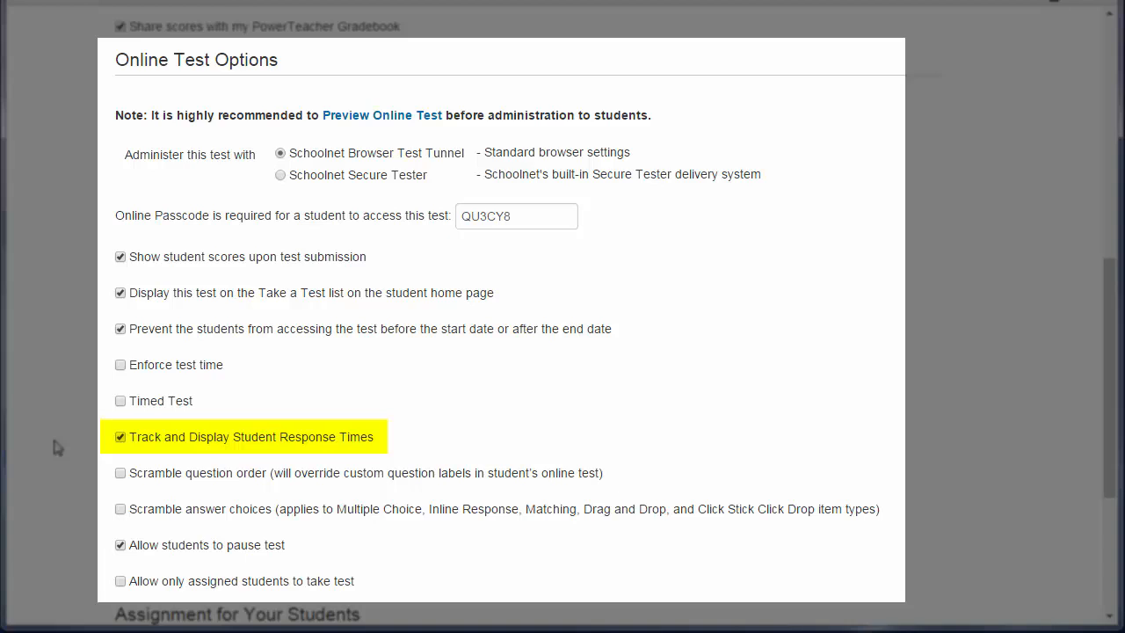
{"action": "left_click", "coordinate": [120, 475]}
{"action": "left_click", "coordinate": [121, 508]}
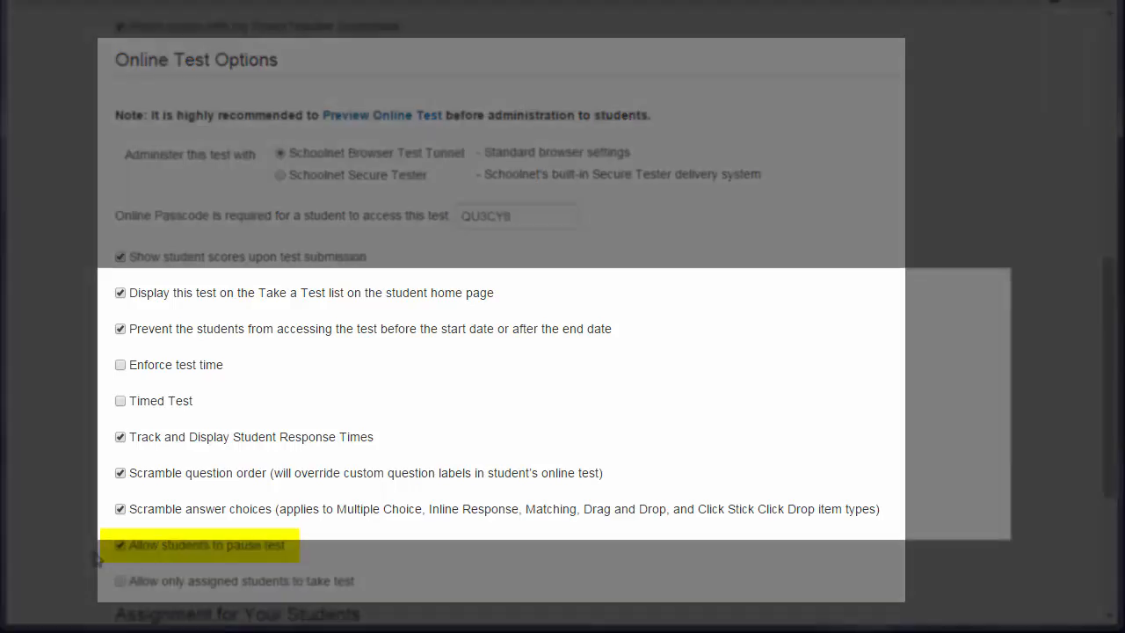
Allow only assigned students to take the test, and open its student assignment for editing.
{"action": "scroll", "coordinate": [79, 540], "scroll_direction": "down", "scroll_amount": 2}
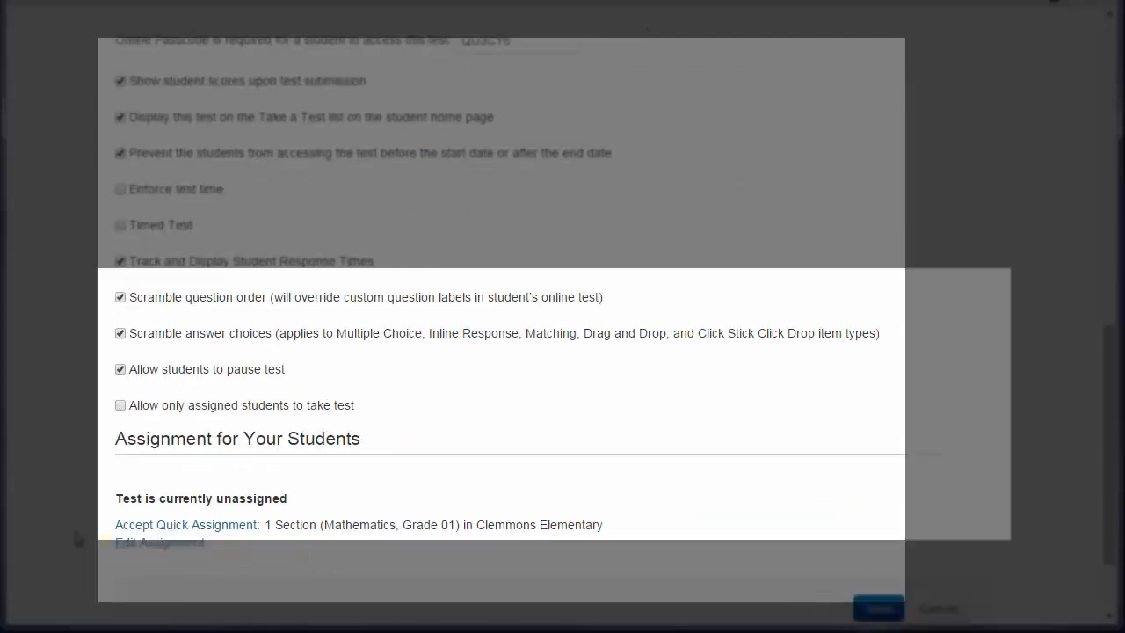
{"action": "scroll", "coordinate": [78, 538], "scroll_direction": "down", "scroll_amount": 1}
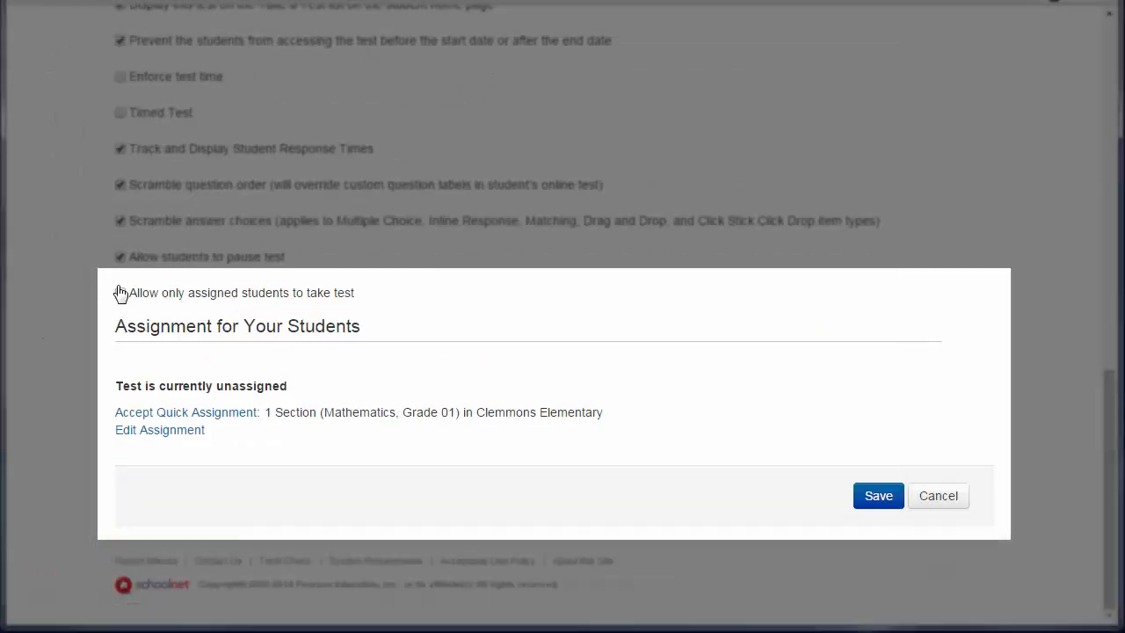
{"action": "left_click", "coordinate": [120, 293]}
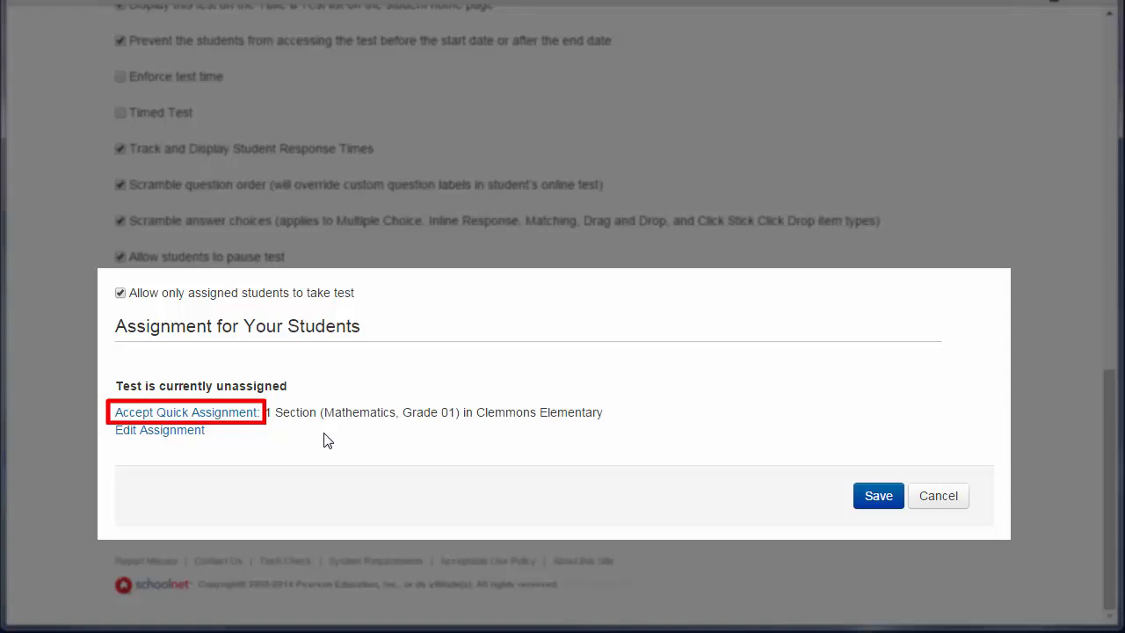
{"action": "left_click", "coordinate": [158, 439]}
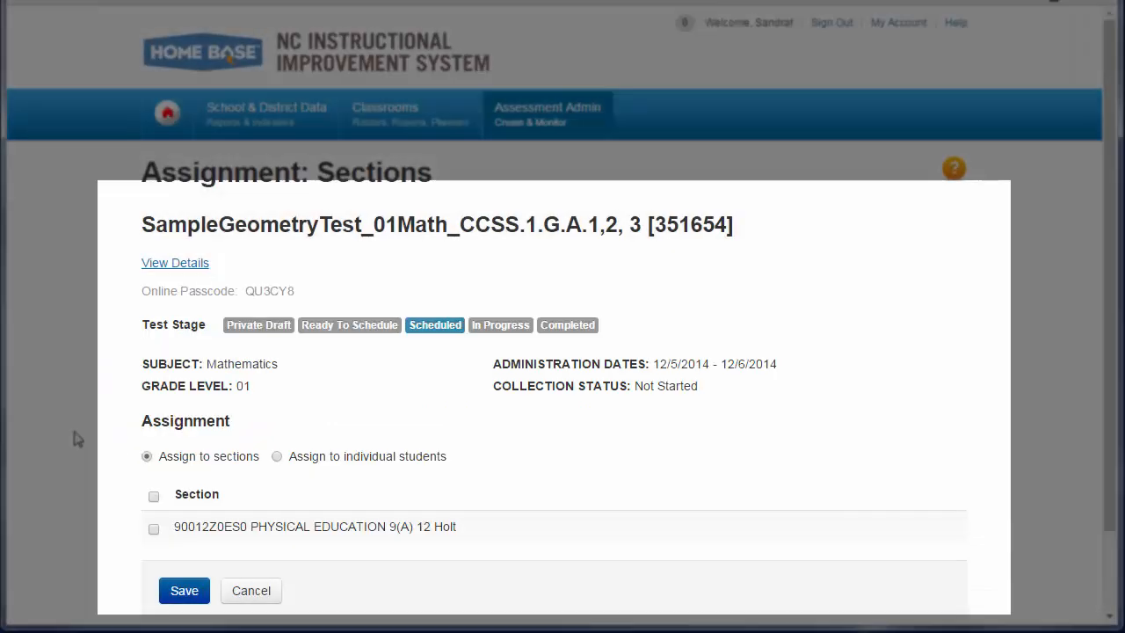
Select the physical education section for assigning the test to sections.
{"action": "scroll", "coordinate": [77, 439], "scroll_direction": "down", "scroll_amount": 1}
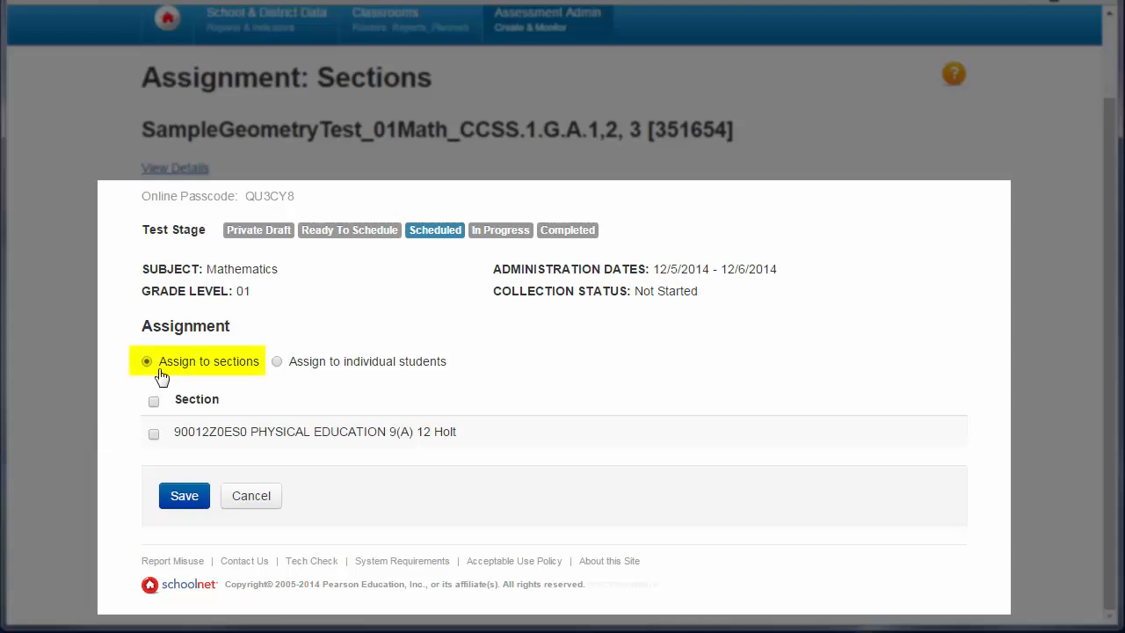
{"action": "left_click", "coordinate": [154, 433]}
Switch the assignment method to individual students, accepting the loss of the section selection.
{"action": "left_click", "coordinate": [277, 362]}
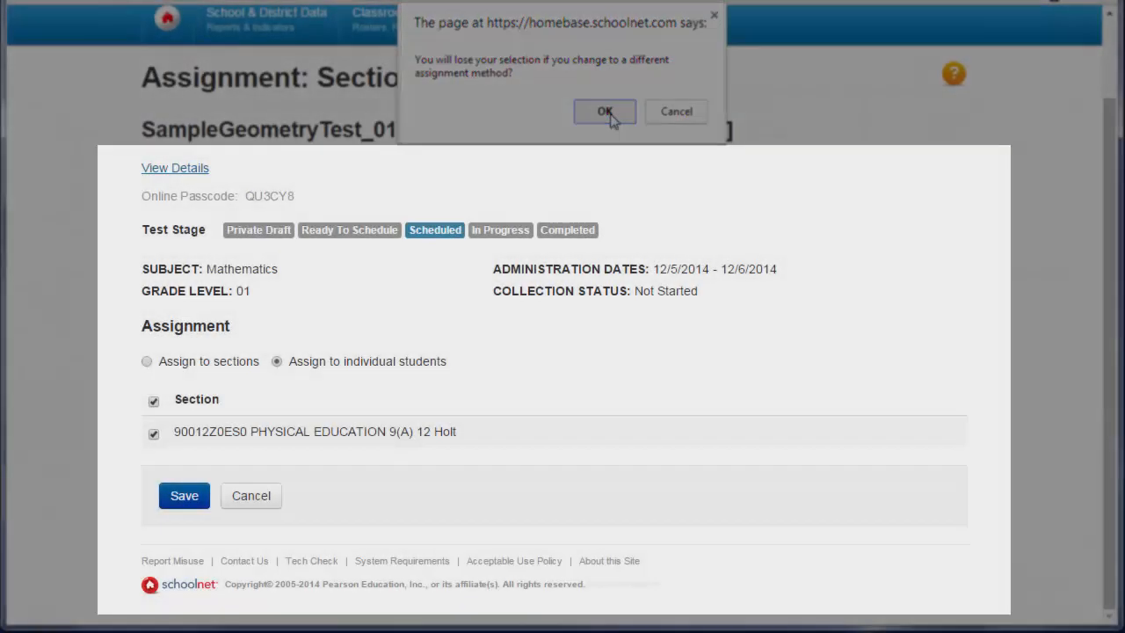
{"action": "left_click", "coordinate": [605, 111]}
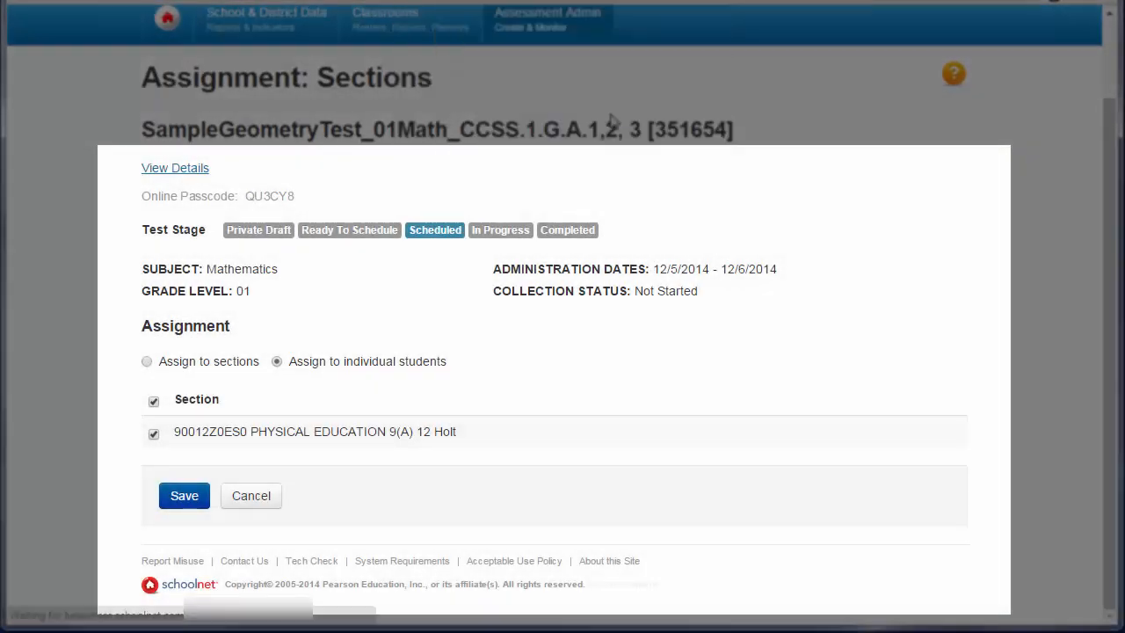
{"action": "scroll", "coordinate": [108, 405], "scroll_direction": "down", "scroll_amount": 5}
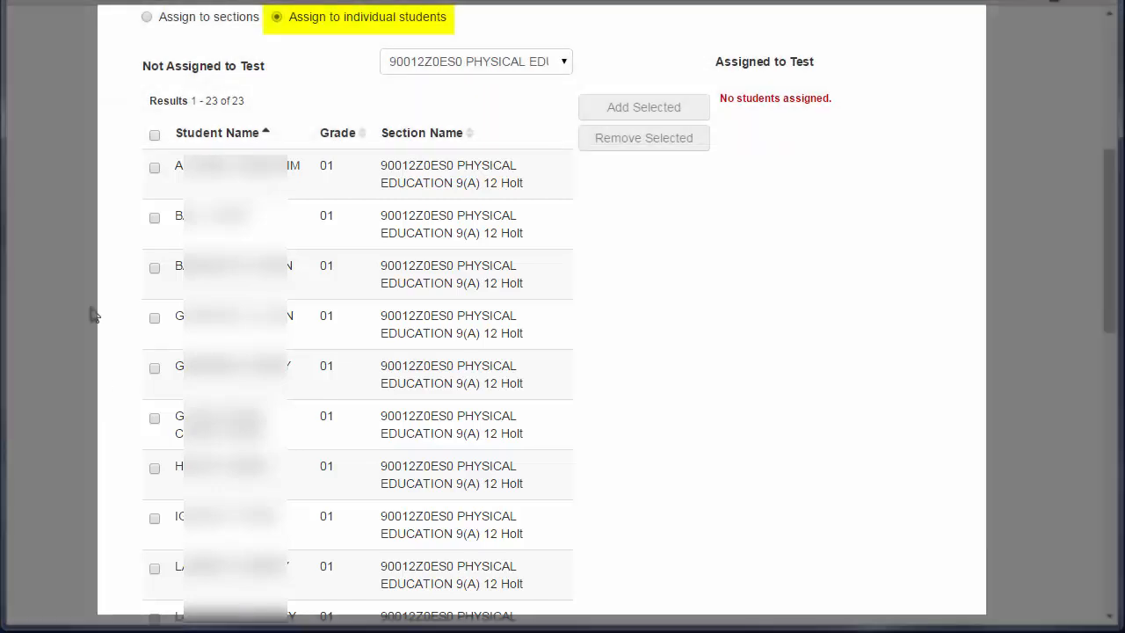
Assign the first, third and sixth listed students to the test and review both student lists.
{"action": "left_click", "coordinate": [154, 168]}
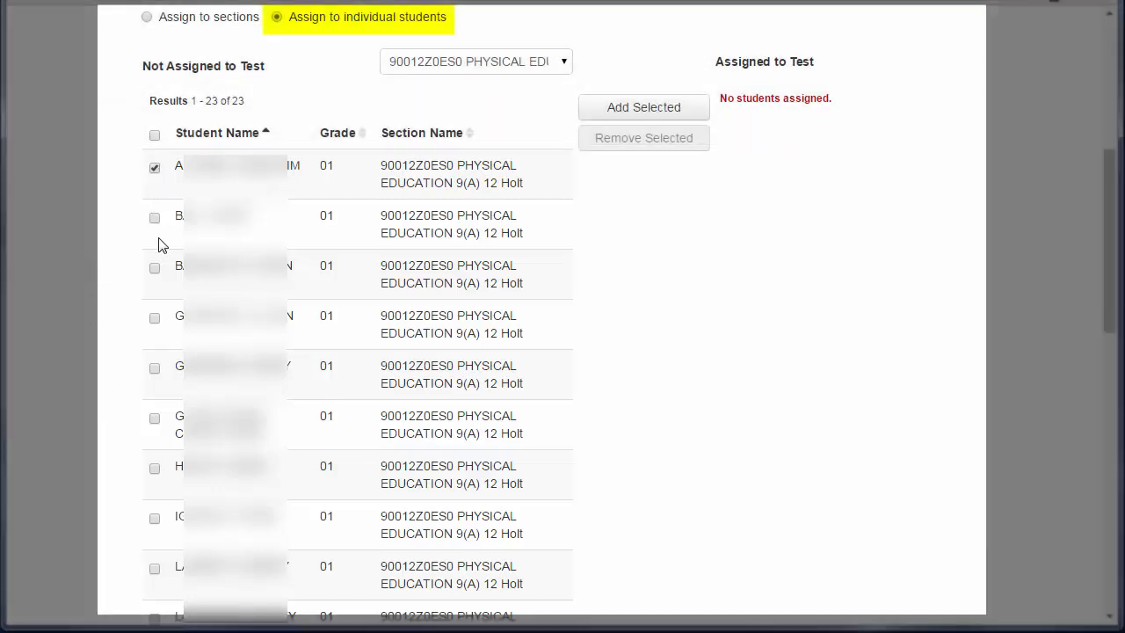
{"action": "left_click", "coordinate": [155, 268]}
{"action": "left_click", "coordinate": [155, 420]}
{"action": "left_click", "coordinate": [607, 116]}
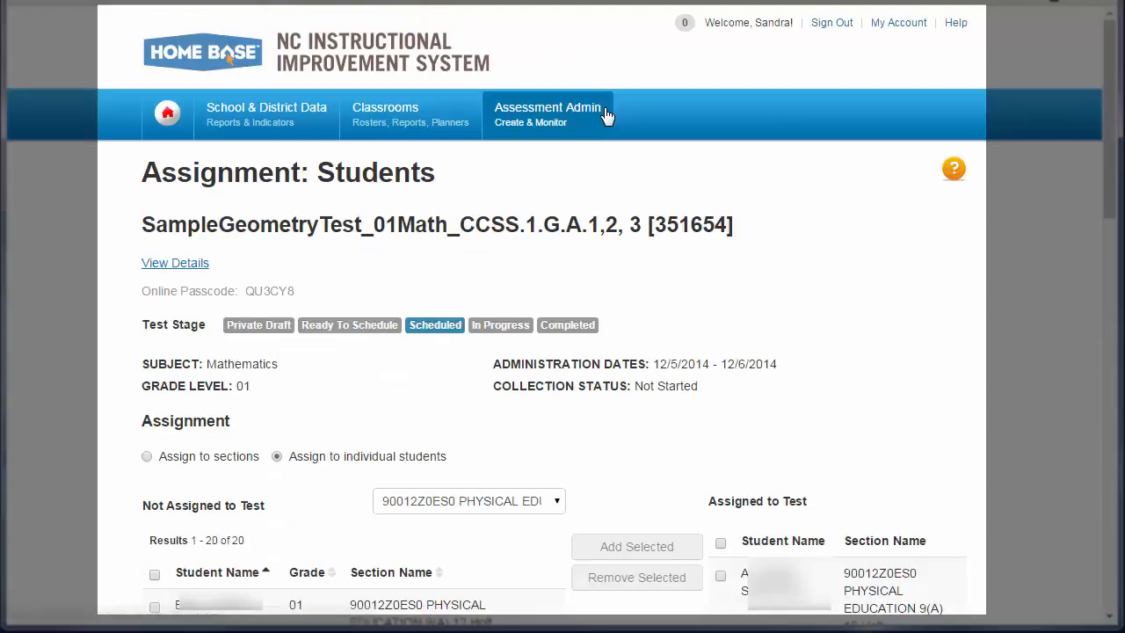
{"action": "scroll", "coordinate": [250, 420], "scroll_direction": "down", "scroll_amount": 4}
{"action": "scroll", "coordinate": [541, 317], "scroll_direction": "down", "scroll_amount": 2}
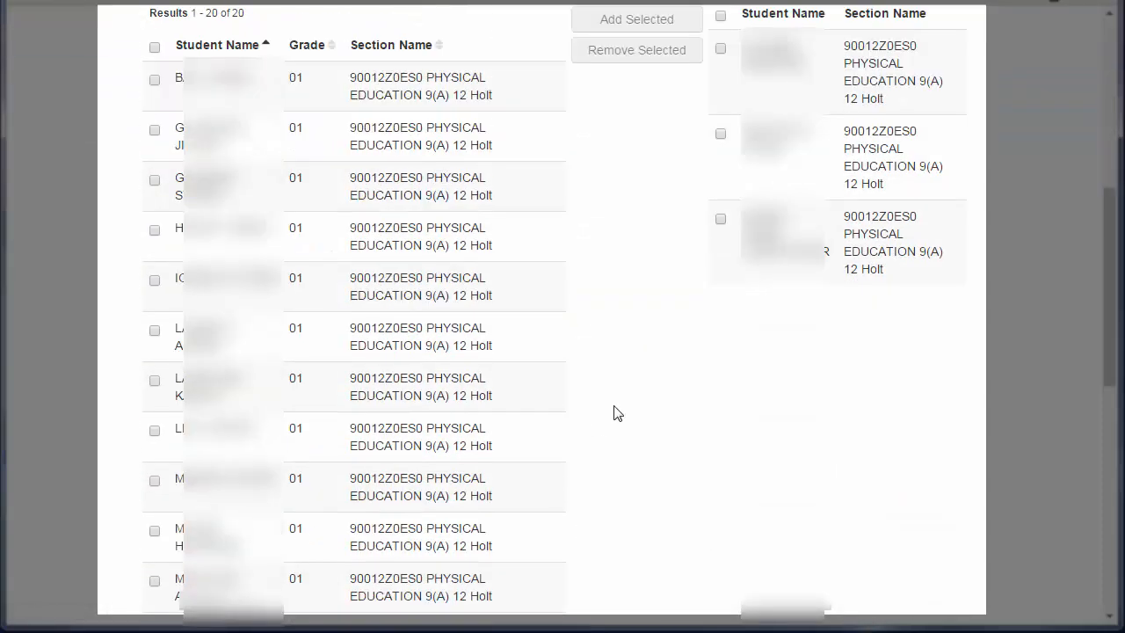
{"action": "scroll", "coordinate": [612, 409], "scroll_direction": "down", "scroll_amount": 8}
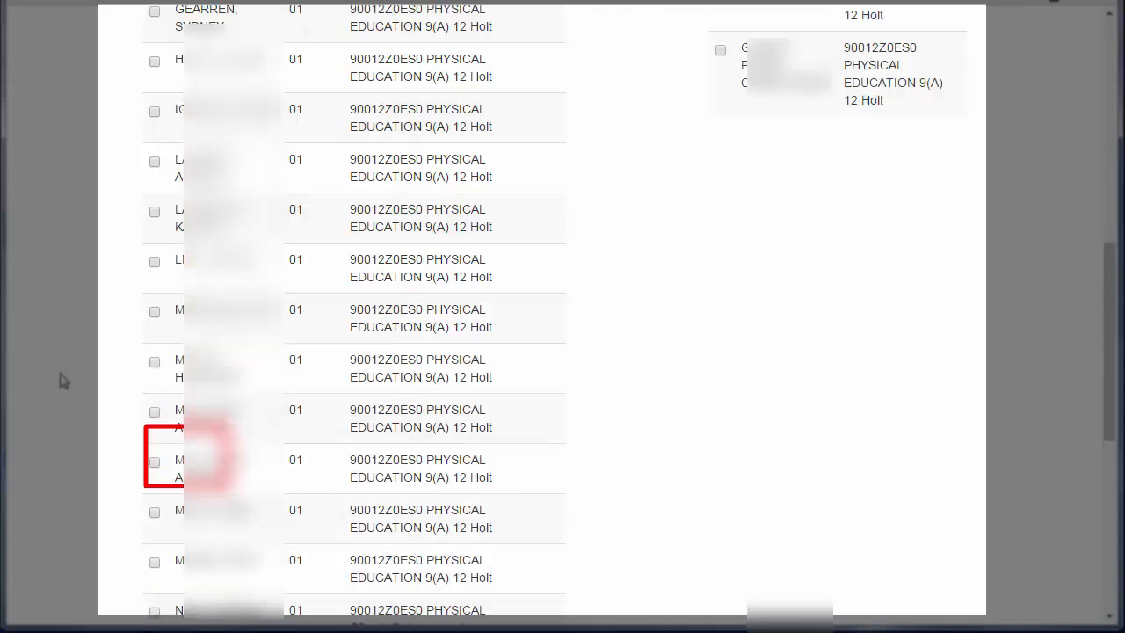
{"action": "scroll", "coordinate": [61, 378], "scroll_direction": "up", "scroll_amount": 7}
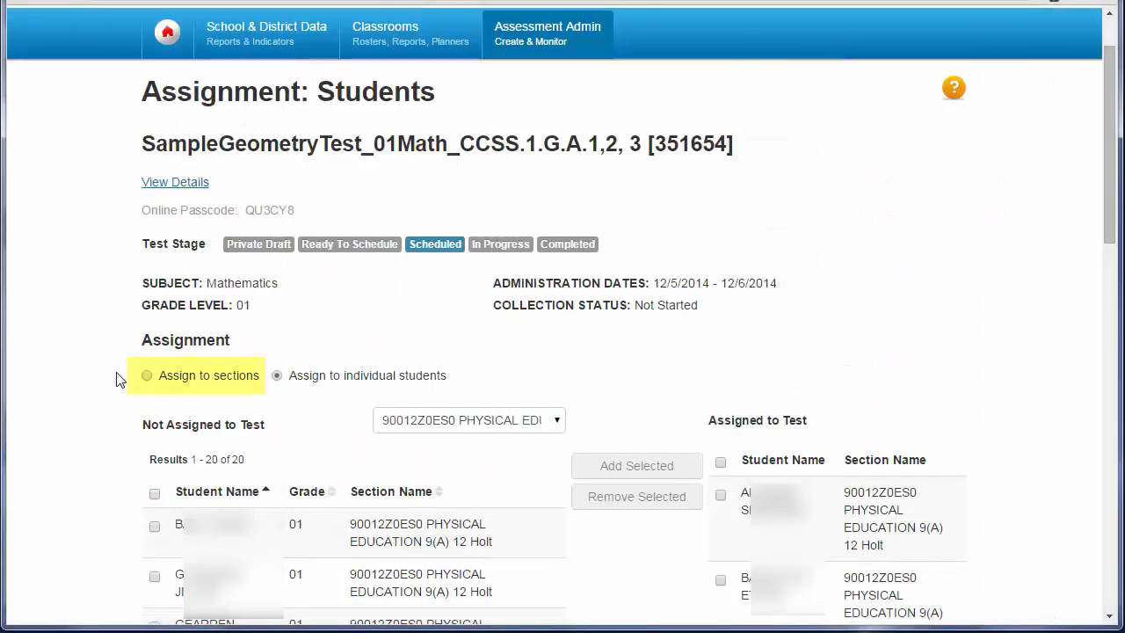
Switch the assignment method back to sections, select the physical education section and save the assignment.
{"action": "left_click", "coordinate": [146, 376]}
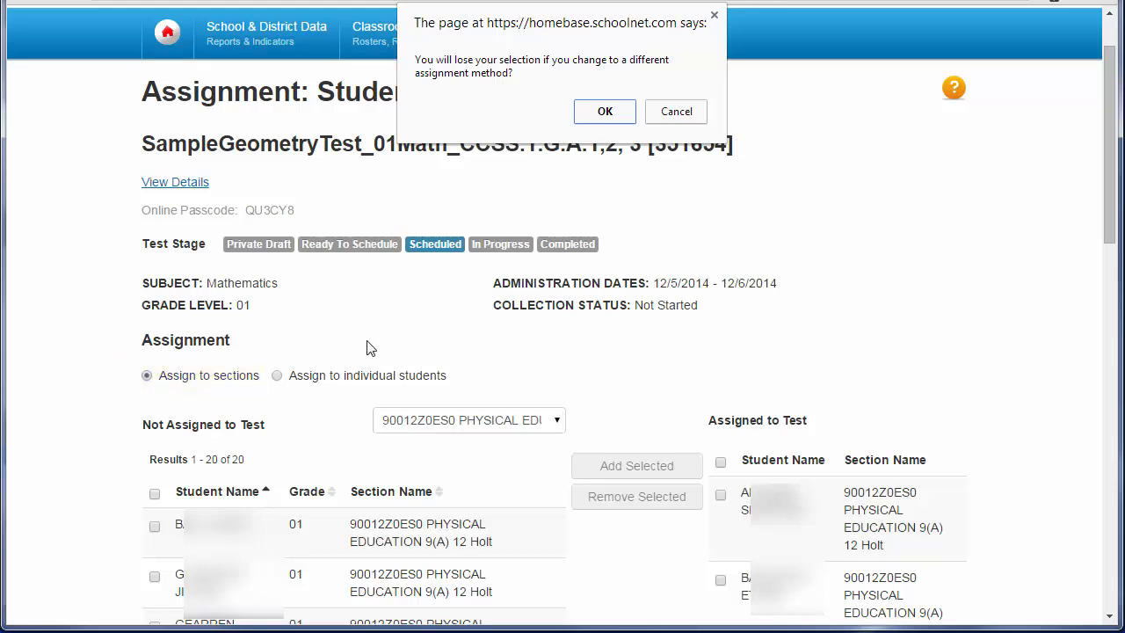
{"action": "left_click", "coordinate": [605, 113]}
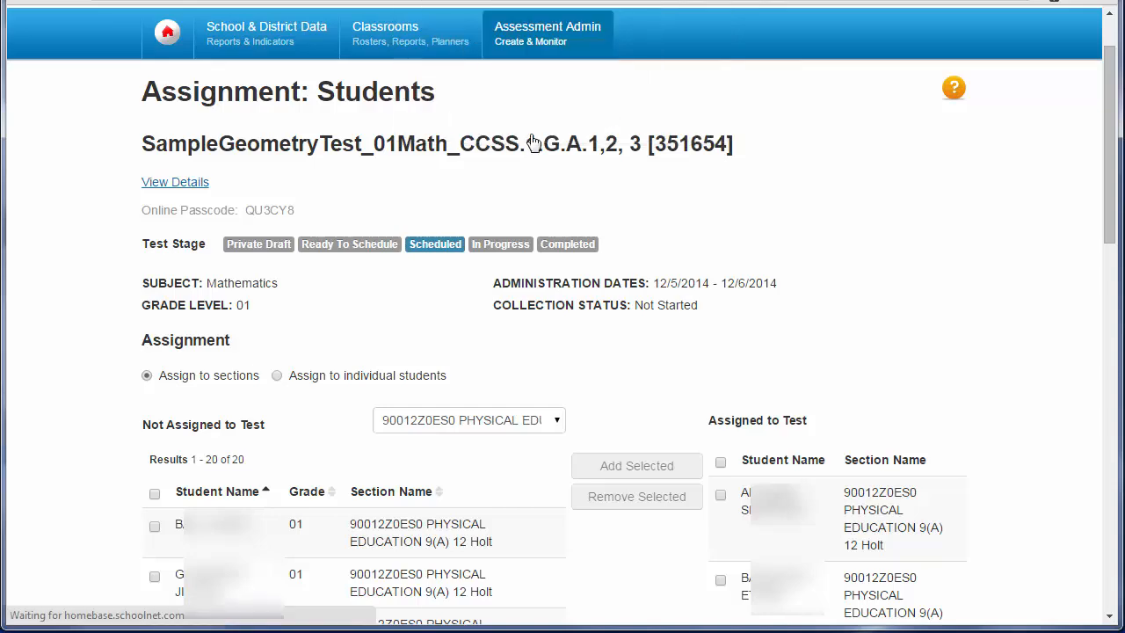
{"action": "scroll", "coordinate": [107, 303], "scroll_direction": "down", "scroll_amount": 1}
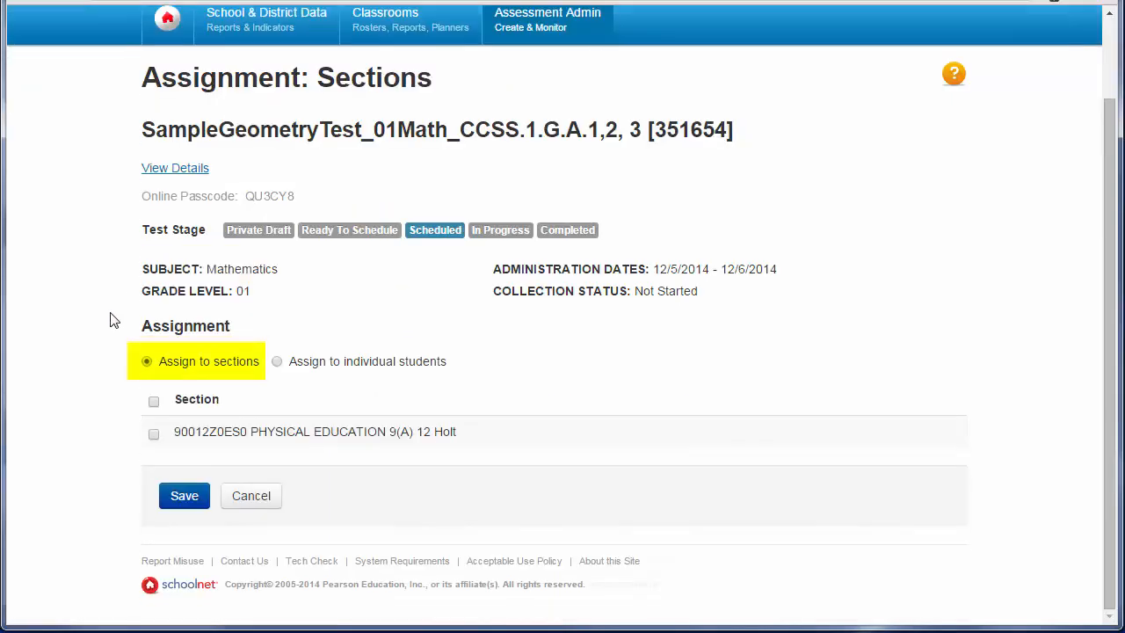
{"action": "left_click", "coordinate": [152, 434]}
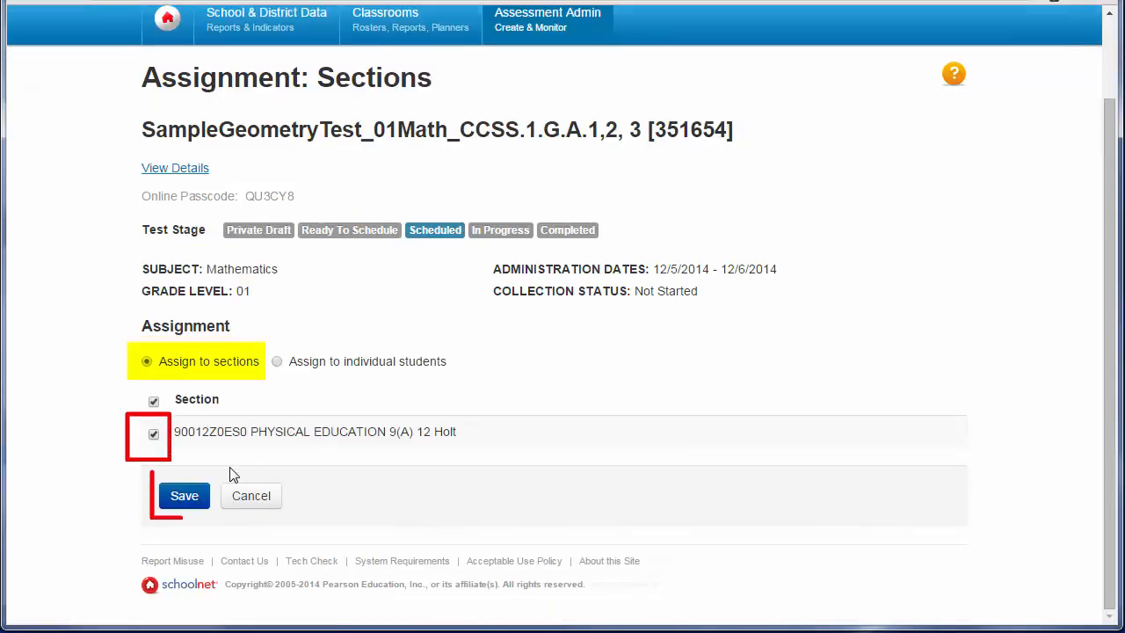
{"action": "left_click", "coordinate": [184, 496]}
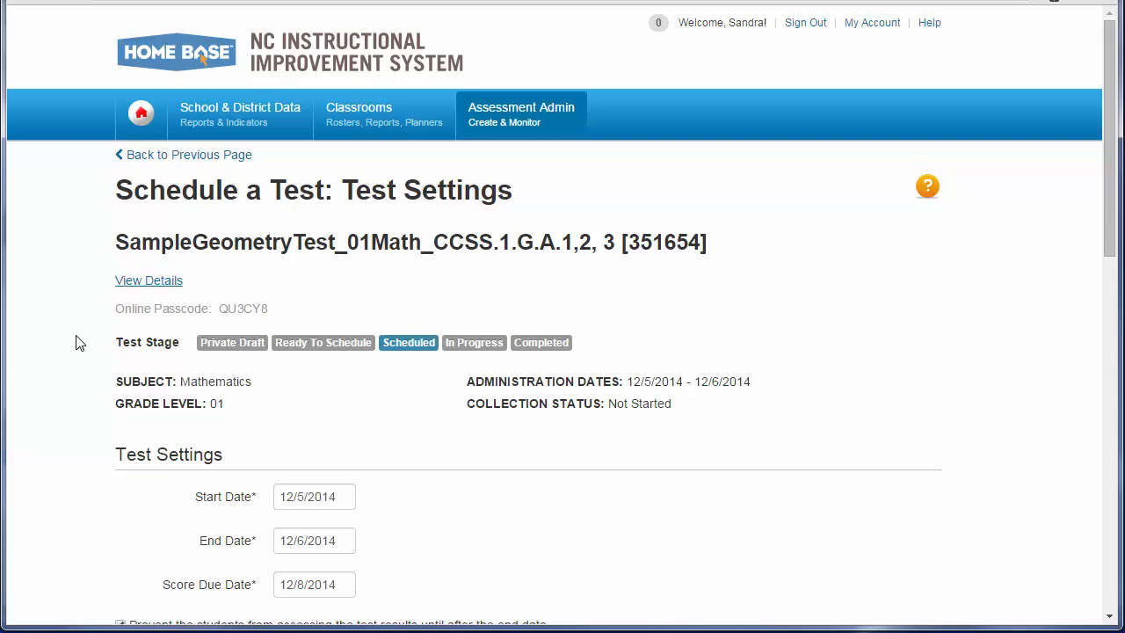
Share the scores with the PowerTeacher Gradebook and save the test schedule.
{"action": "scroll", "coordinate": [76, 342], "scroll_direction": "down", "scroll_amount": 4}
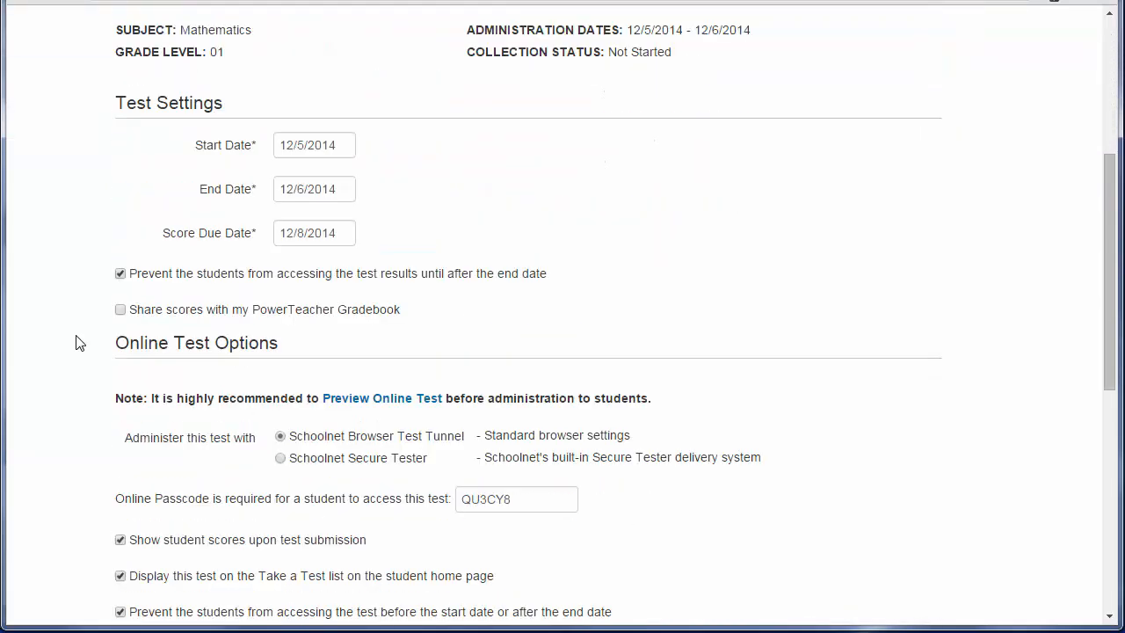
{"action": "left_click", "coordinate": [120, 310]}
{"action": "scroll", "coordinate": [61, 451], "scroll_direction": "down", "scroll_amount": 6}
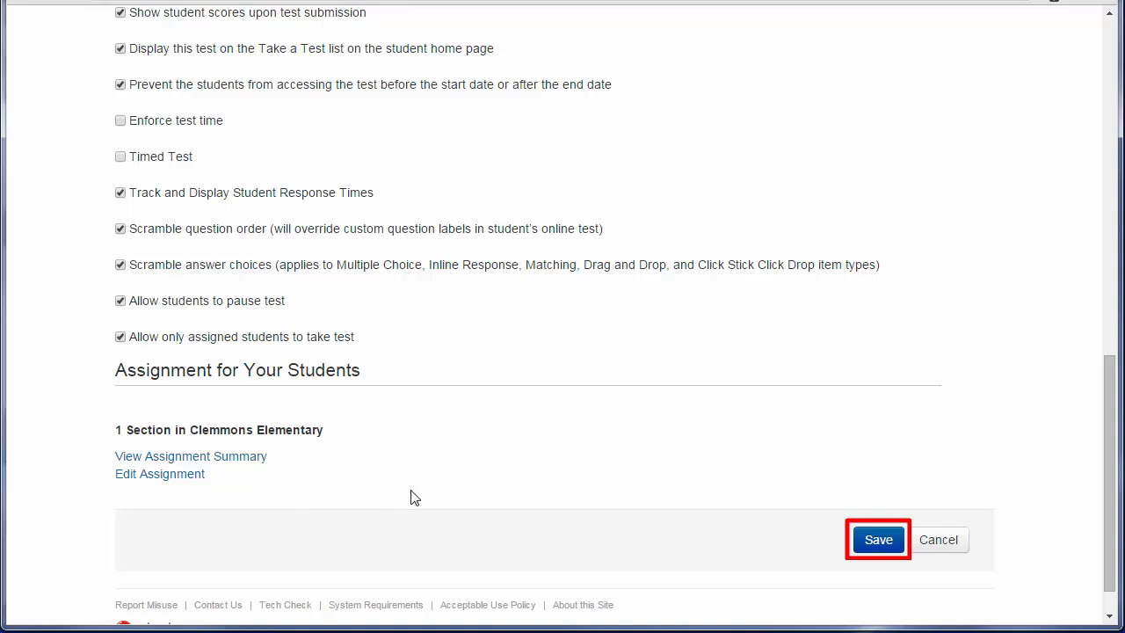
{"action": "left_click", "coordinate": [881, 549]}
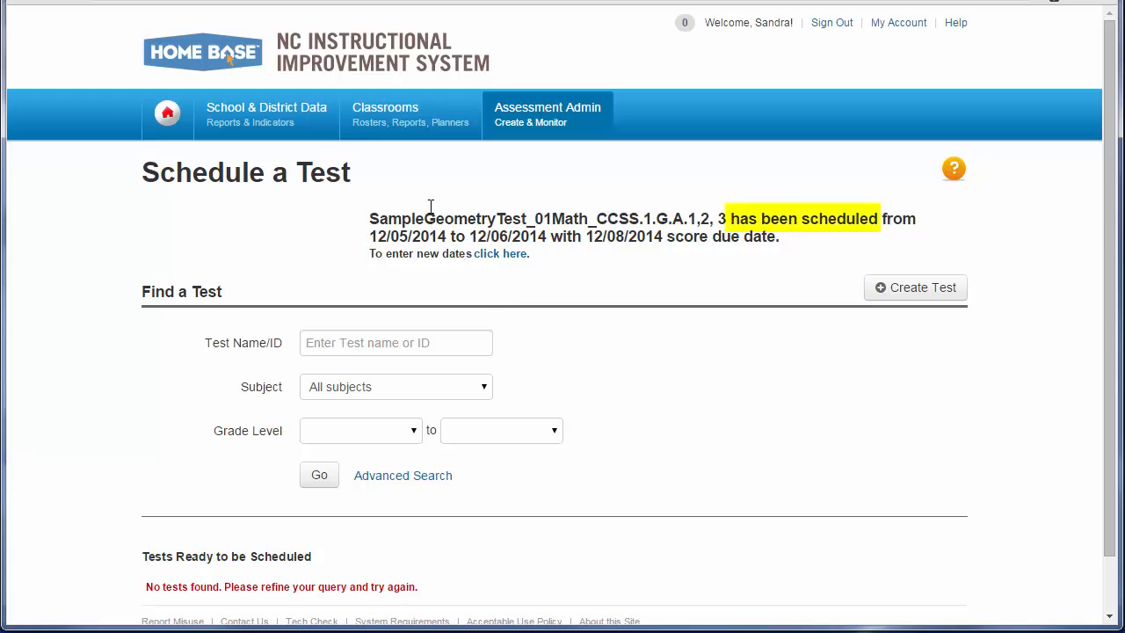
Switch to PowerTeacher Gradebook, refresh the class info and open the class assignments.
{"action": "mouse_move", "coordinate": [428, 125]}
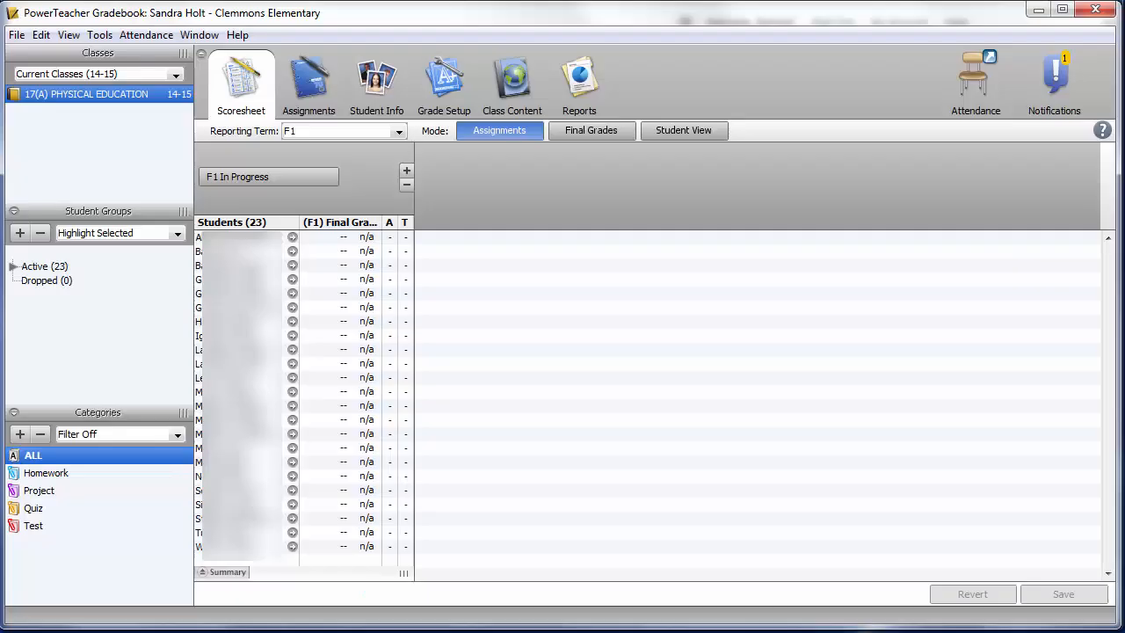
{"action": "left_click", "coordinate": [17, 36]}
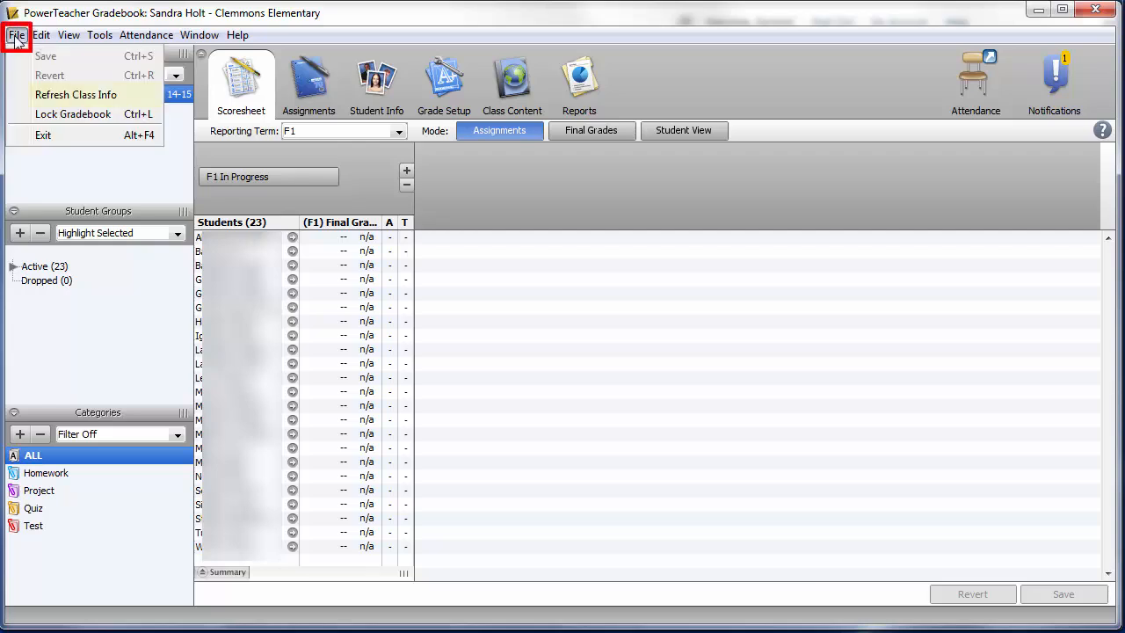
{"action": "left_click", "coordinate": [85, 95]}
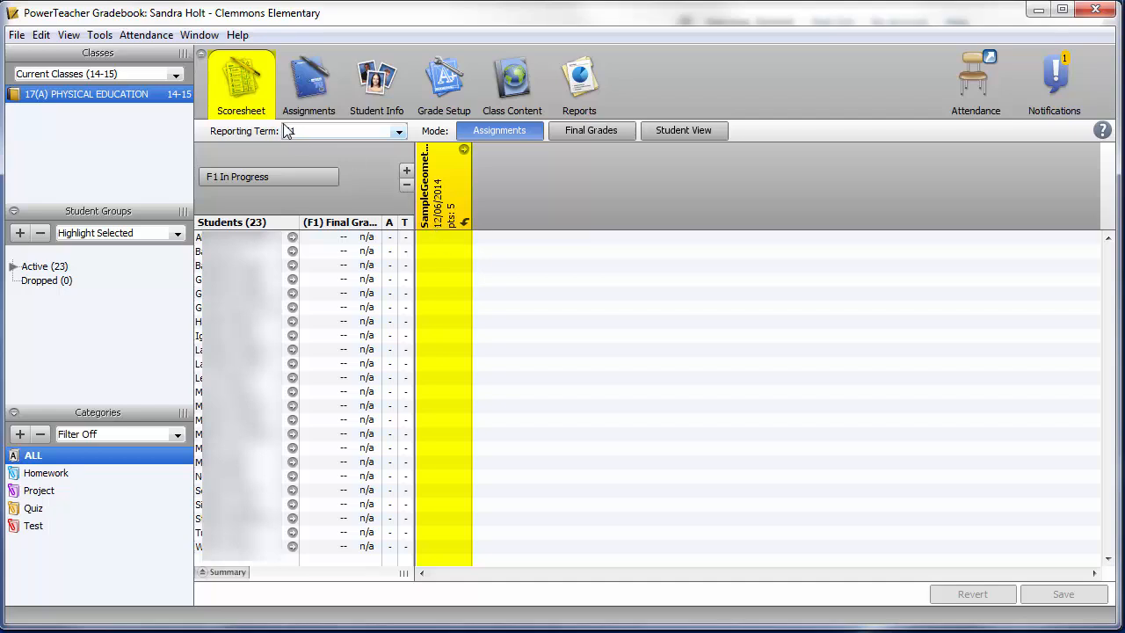
{"action": "left_click", "coordinate": [310, 83]}
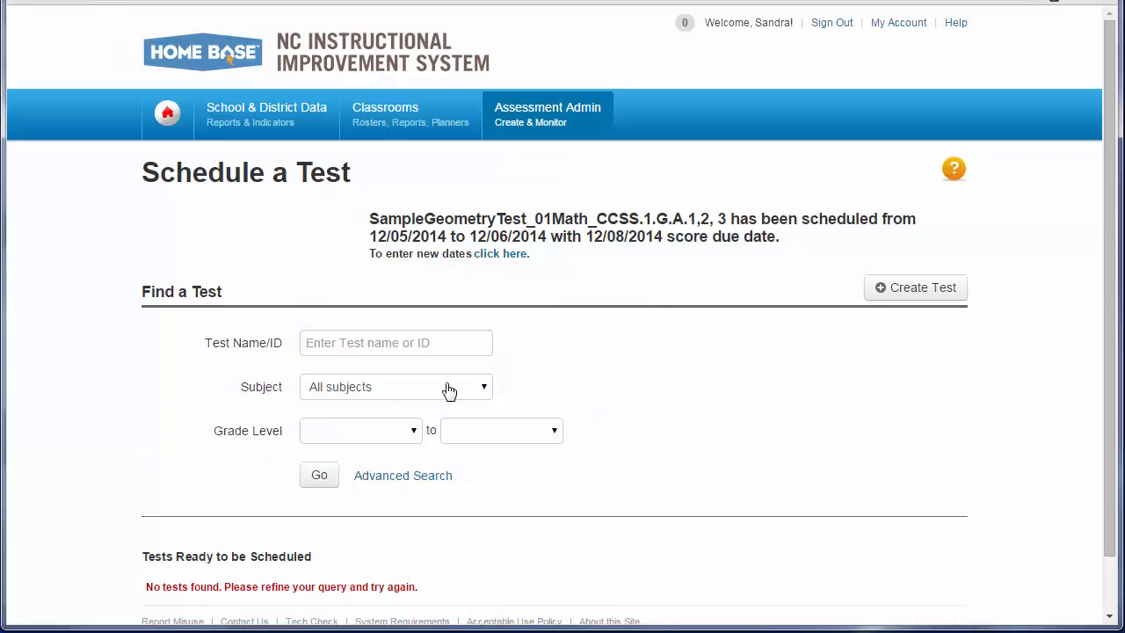
Return to Schoolnet, go to the test search and open the details of SampleGeometryTest_01Math_CCSS.1.G.A.1,2, 3.
{"action": "mouse_move", "coordinate": [563, 120]}
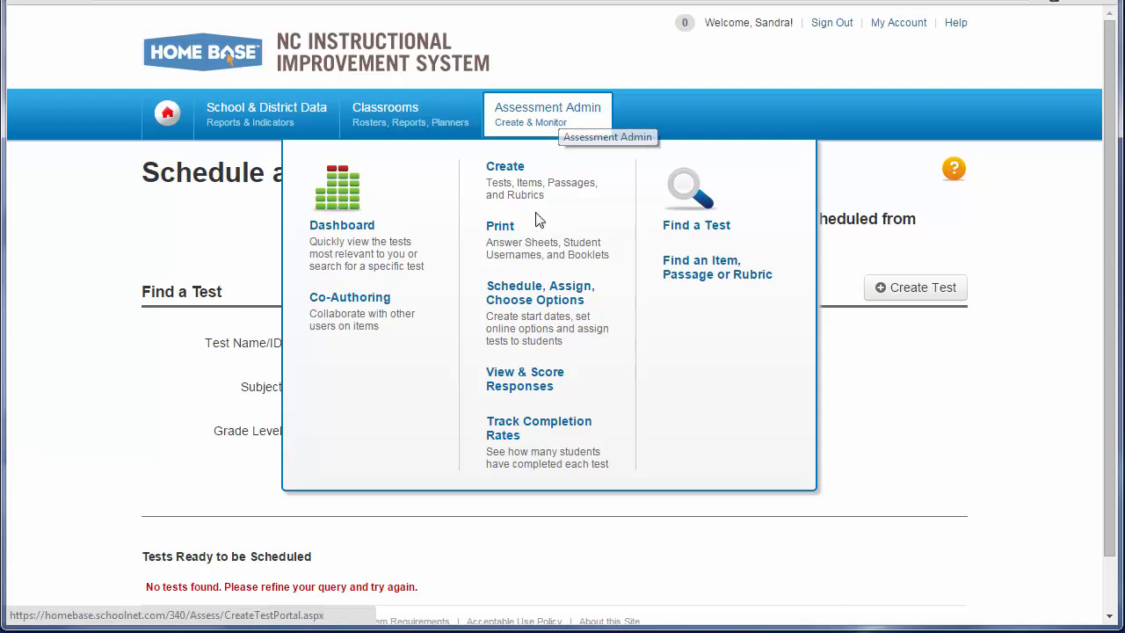
{"action": "left_click", "coordinate": [717, 231]}
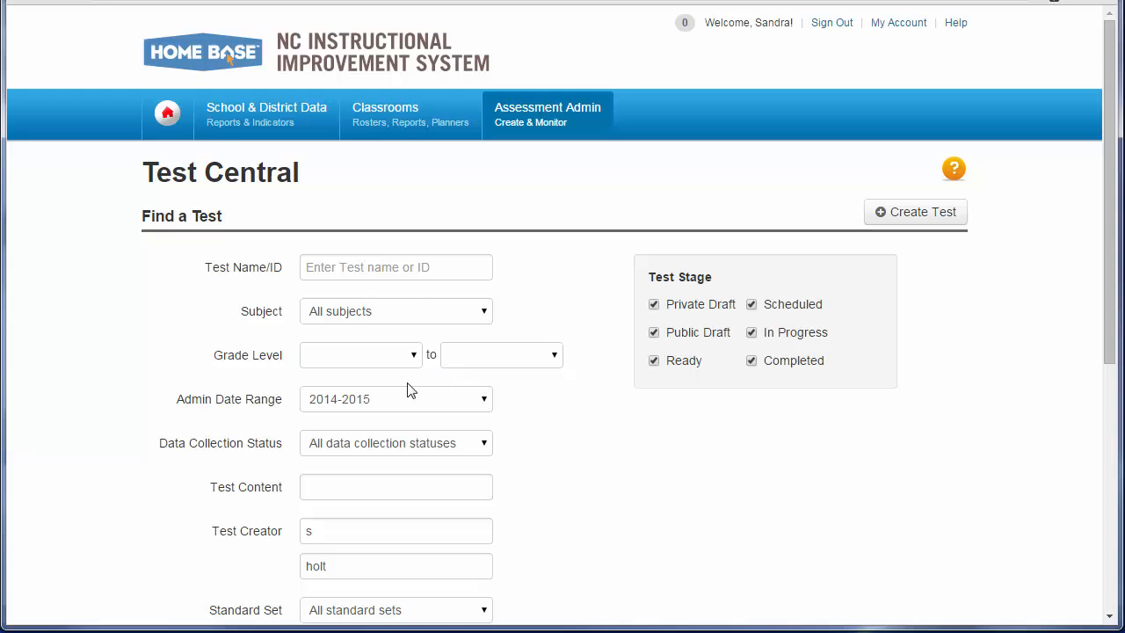
{"action": "scroll", "coordinate": [104, 430], "scroll_direction": "down", "scroll_amount": 5}
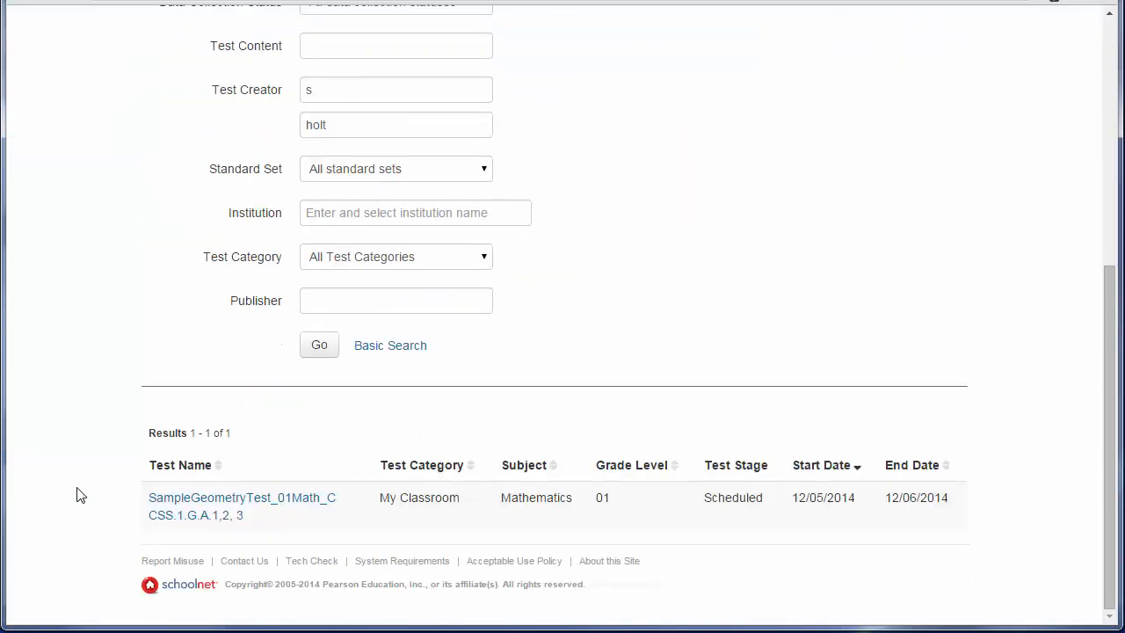
{"action": "left_click", "coordinate": [222, 506]}
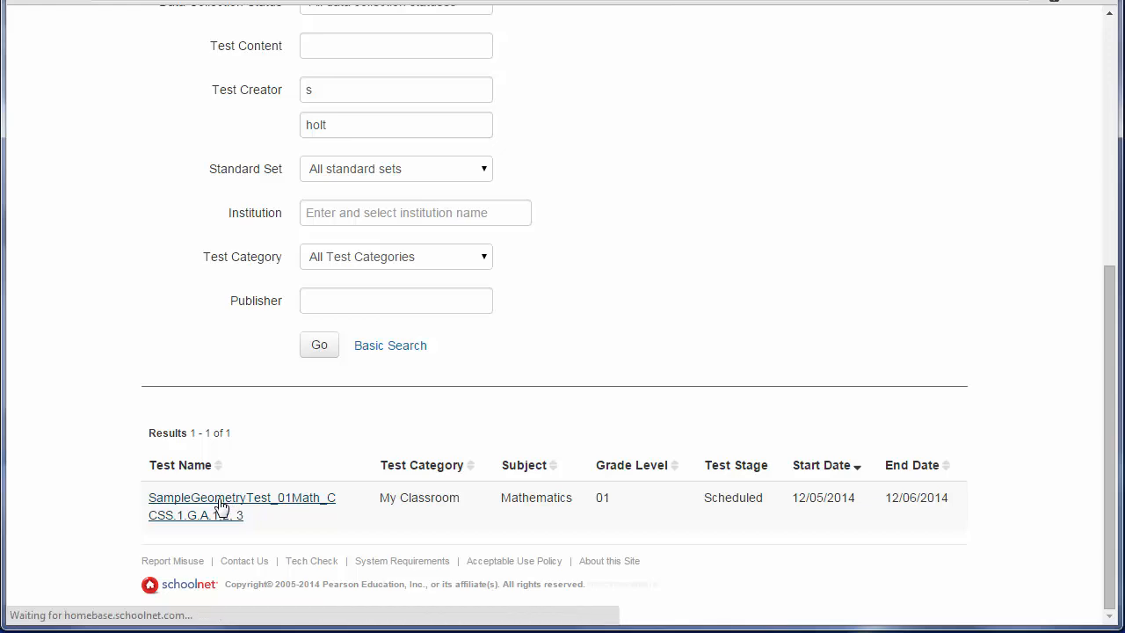
{"action": "scroll", "coordinate": [77, 342], "scroll_direction": "down", "scroll_amount": 3}
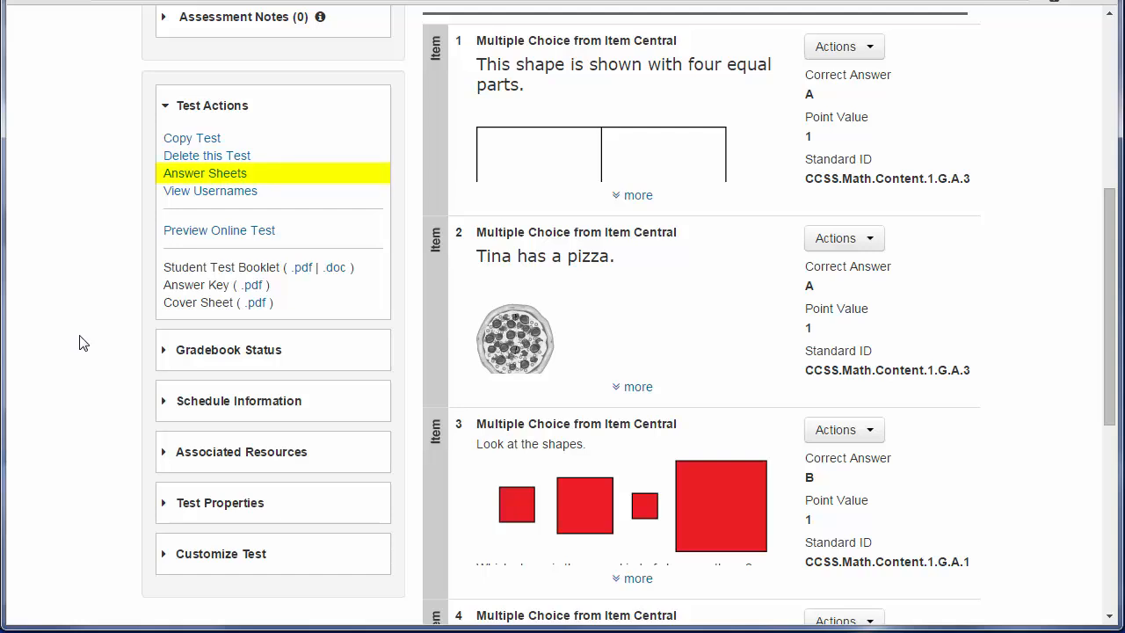
Generate the test's answer sheet for the physical education section.
{"action": "left_click", "coordinate": [219, 176]}
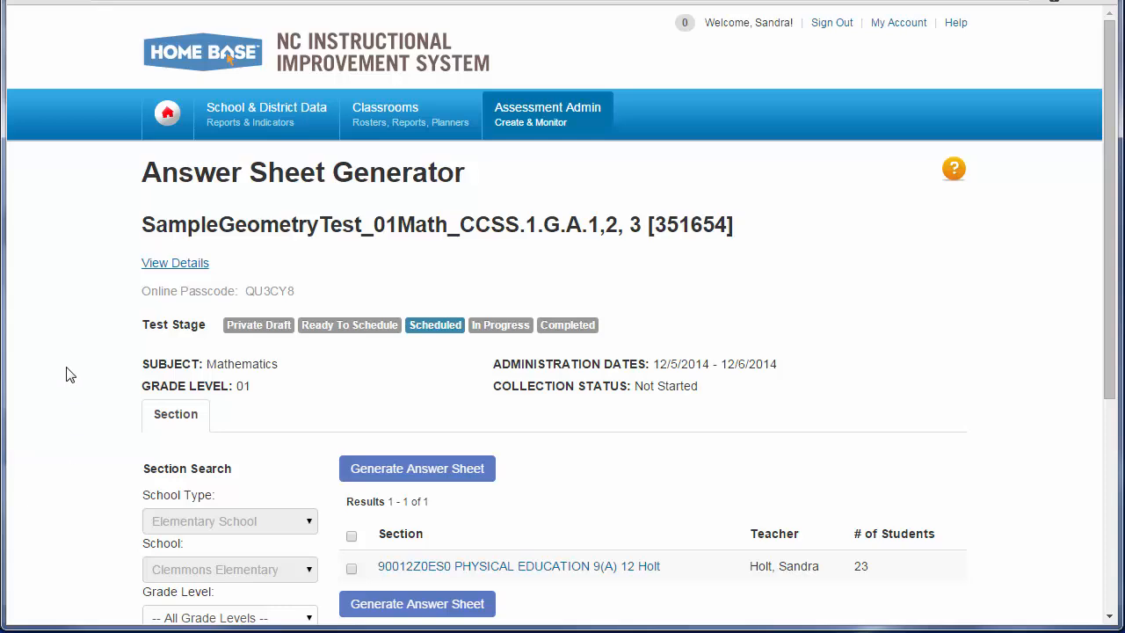
{"action": "scroll", "coordinate": [69, 374], "scroll_direction": "down", "scroll_amount": 4}
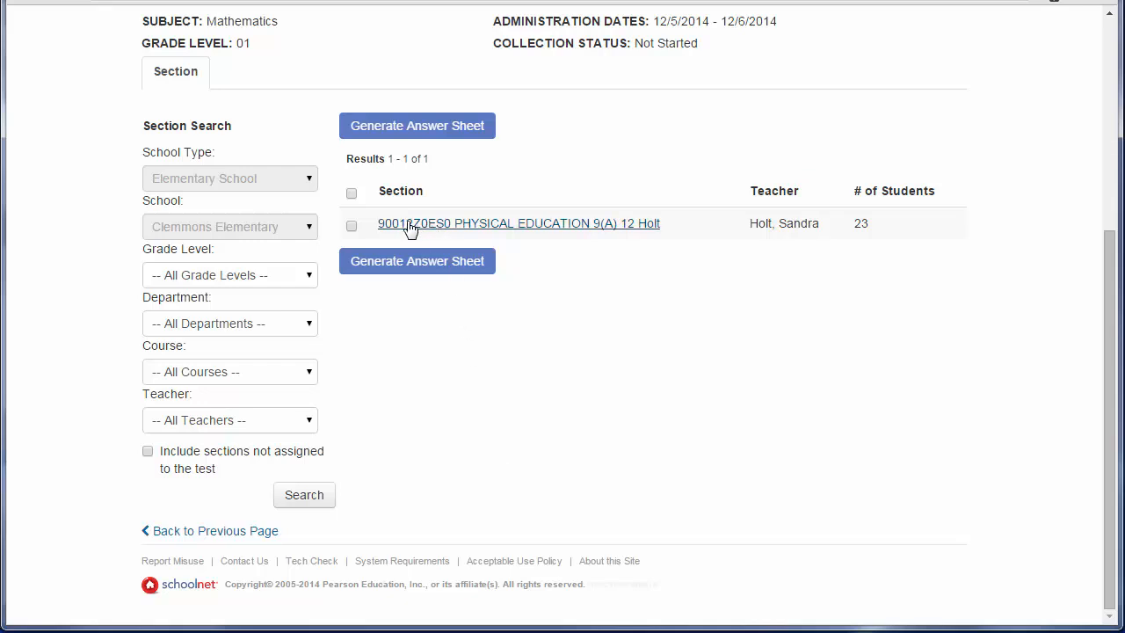
{"action": "left_click", "coordinate": [352, 226]}
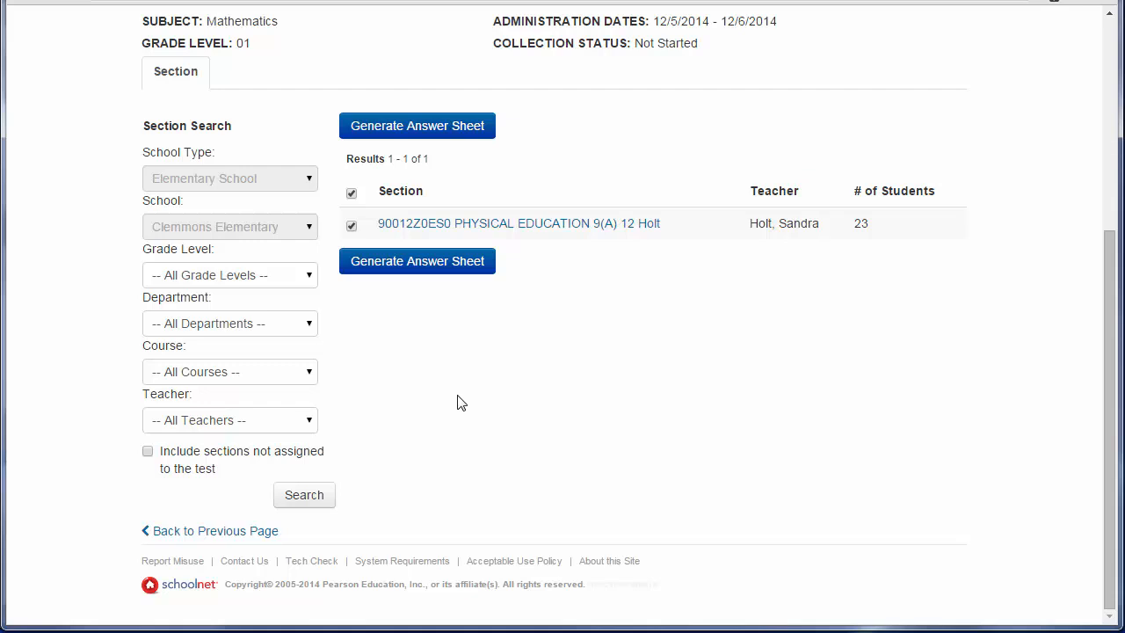
{"action": "left_click", "coordinate": [419, 272]}
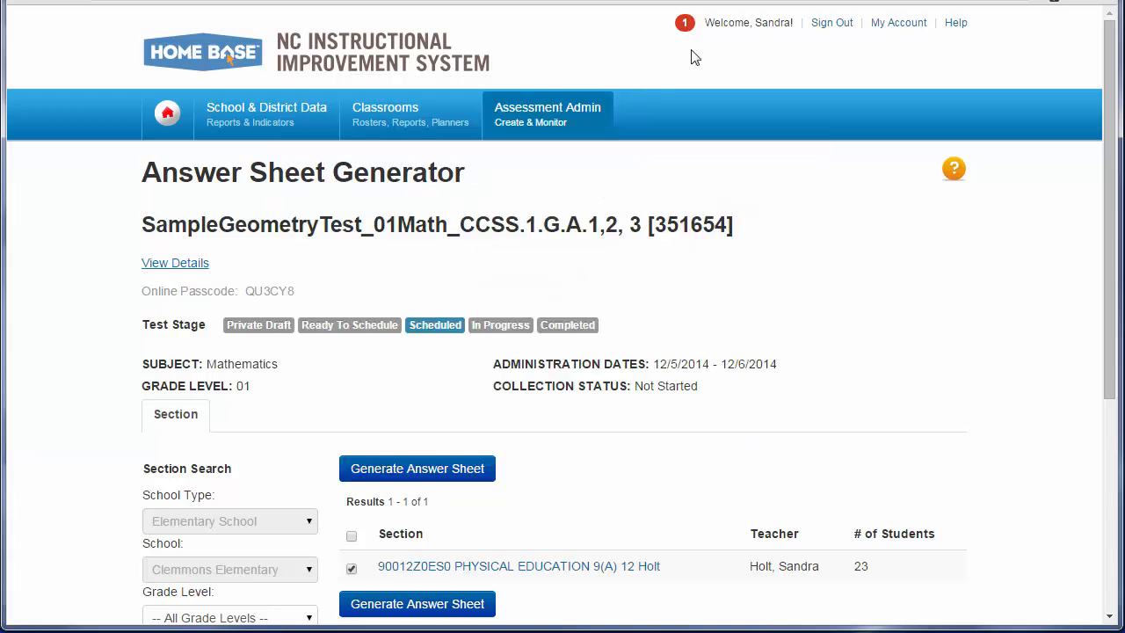
Download the newest answer sheet from the notifications.
{"action": "left_click", "coordinate": [684, 23]}
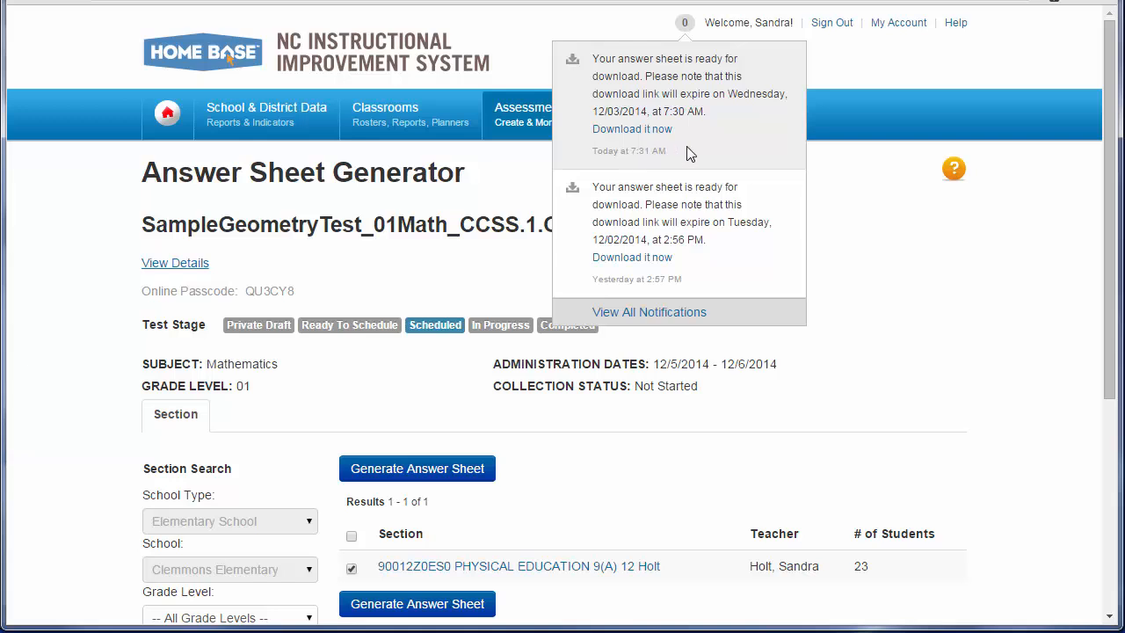
{"action": "left_click", "coordinate": [632, 132]}
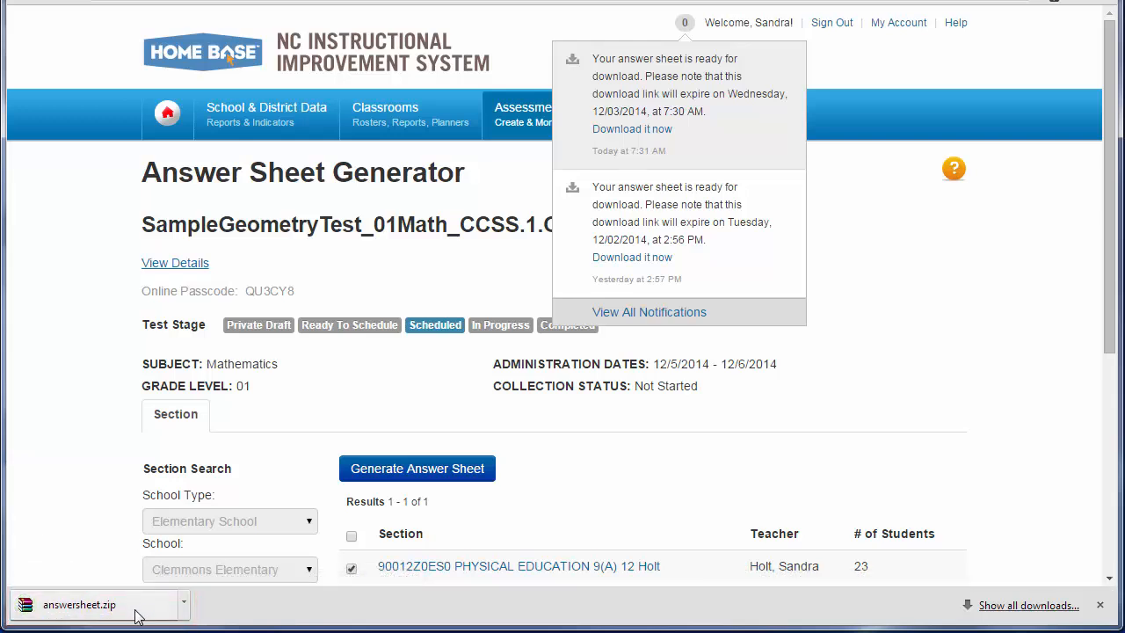
Show the downloaded answersheet.zip in its folder, open the archive and select answersheet1of1.pdf.
{"action": "left_click", "coordinate": [84, 612]}
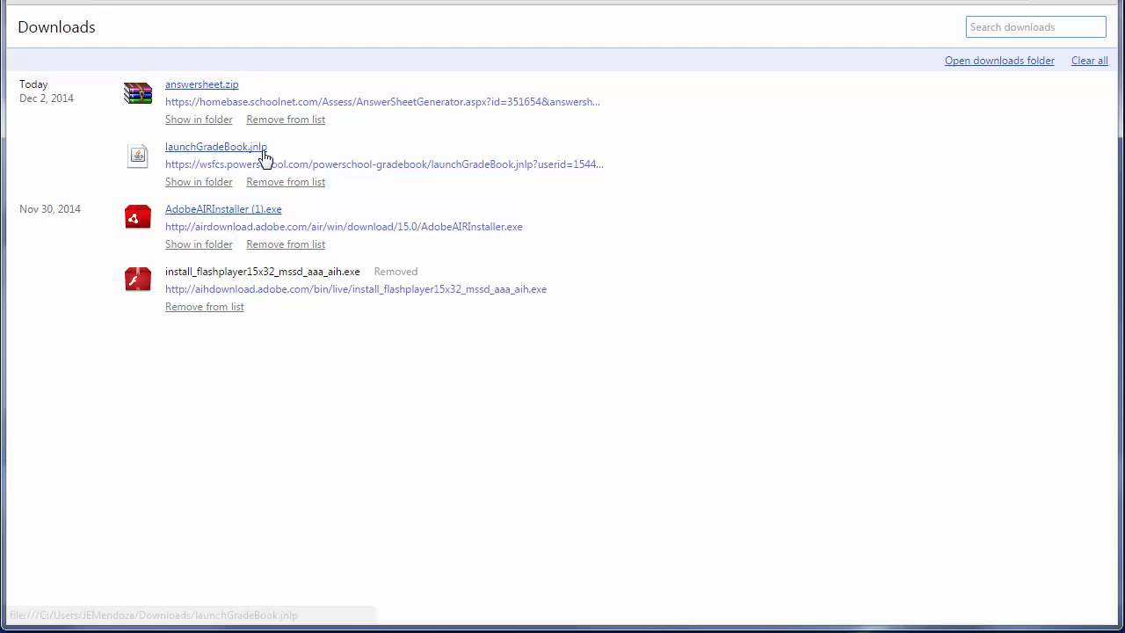
{"action": "left_click", "coordinate": [203, 123]}
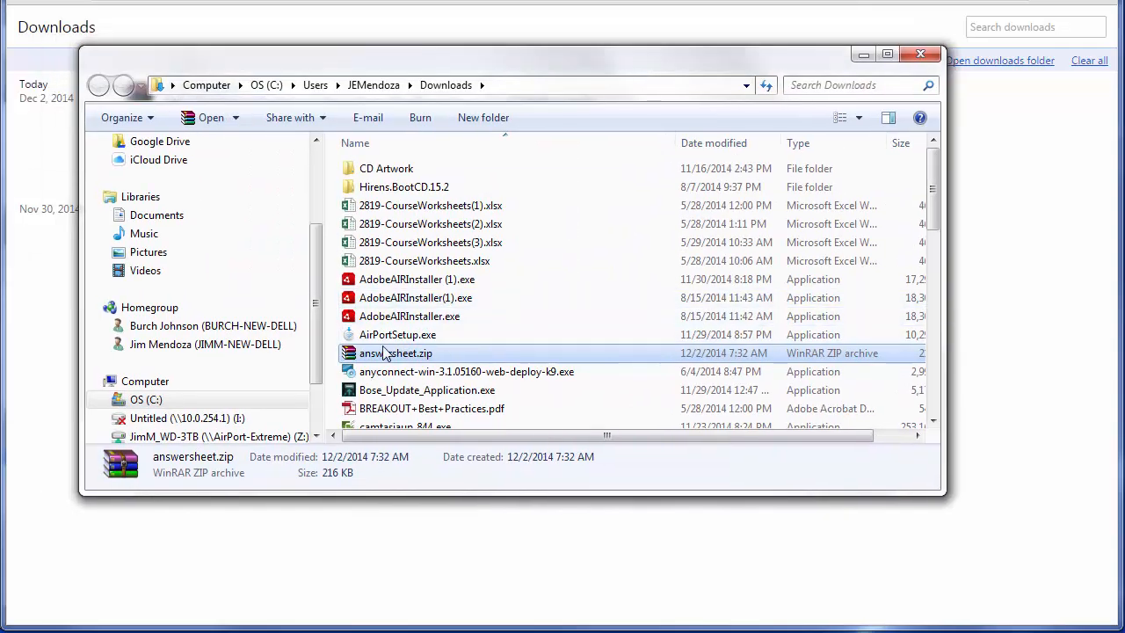
{"action": "double_click", "coordinate": [348, 356]}
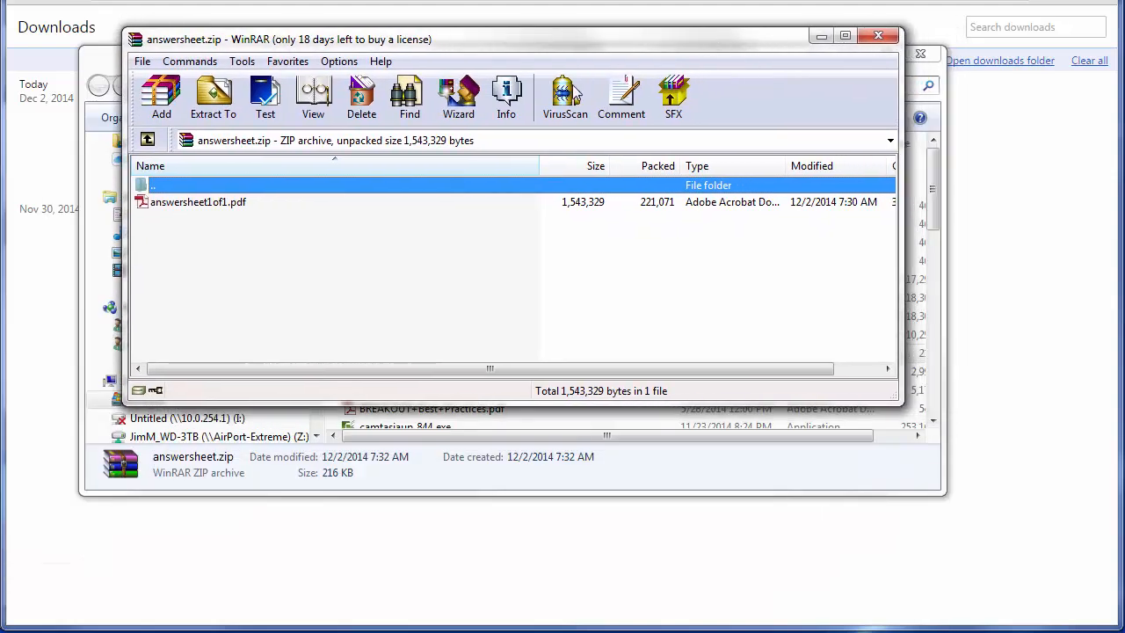
{"action": "left_click", "coordinate": [140, 207]}
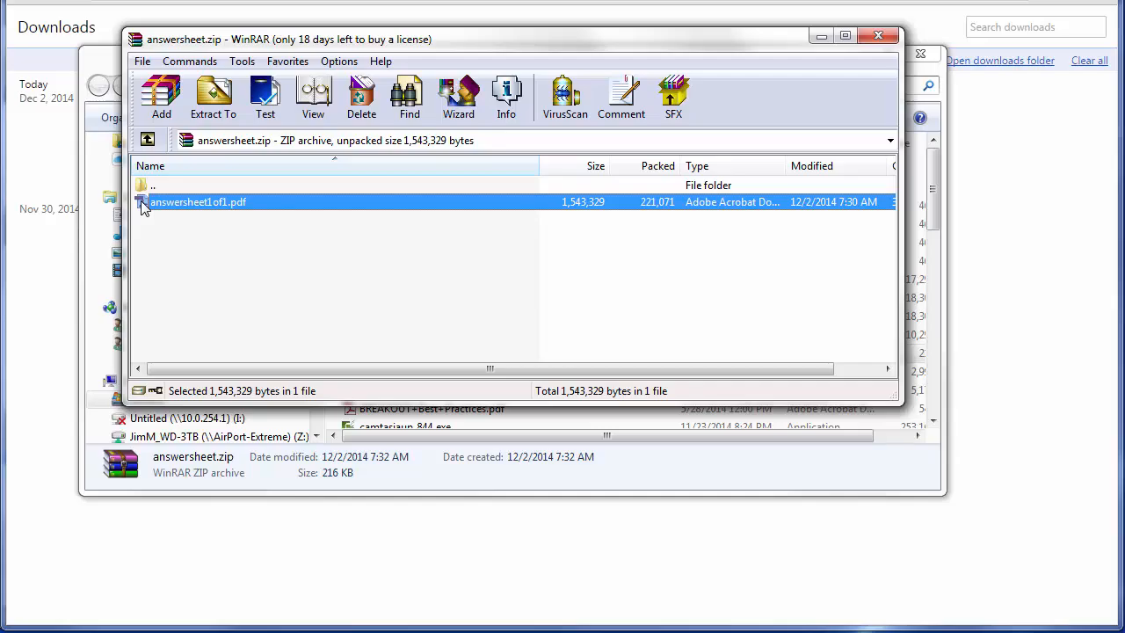
Open answersheet1of1.pdf in an enlarged window with the full page fitted, and look through the student answer sheets up to page 5.
{"action": "double_click", "coordinate": [143, 207]}
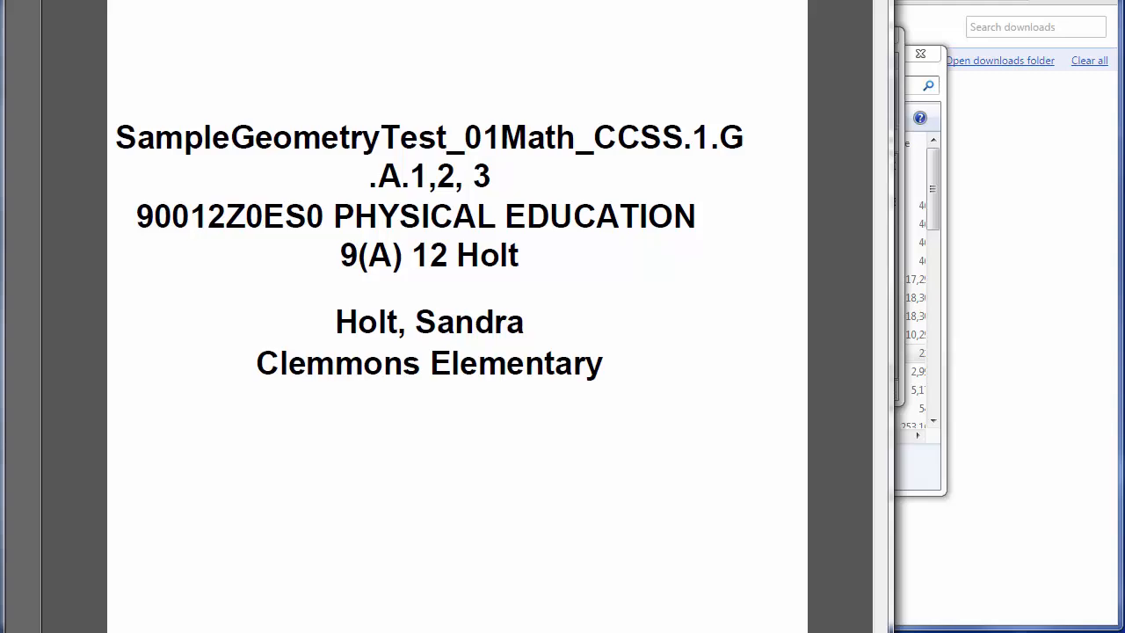
{"action": "mouse_move", "coordinate": [0, 0]}
{"action": "left_mouse_down"}
{"action": "mouse_move", "coordinate": [68, 101]}
{"action": "mouse_move", "coordinate": [8, 50]}
{"action": "mouse_move", "coordinate": [7, 16]}
{"action": "left_mouse_up"}
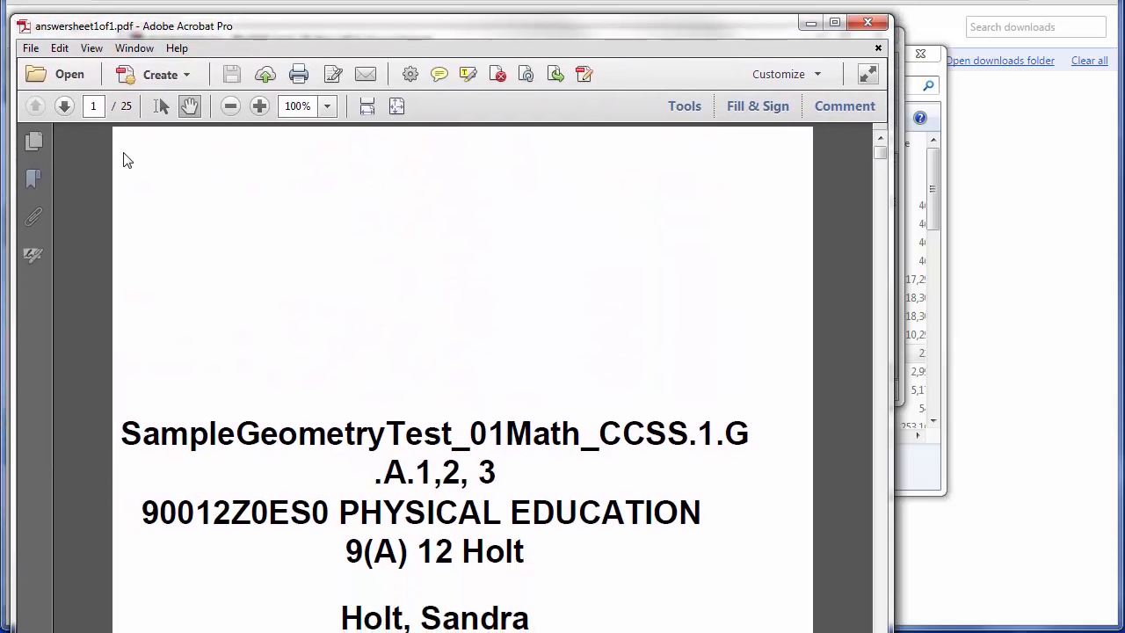
{"action": "left_click_drag", "start_coordinate": [892, 631], "coordinate": [1087, 613]}
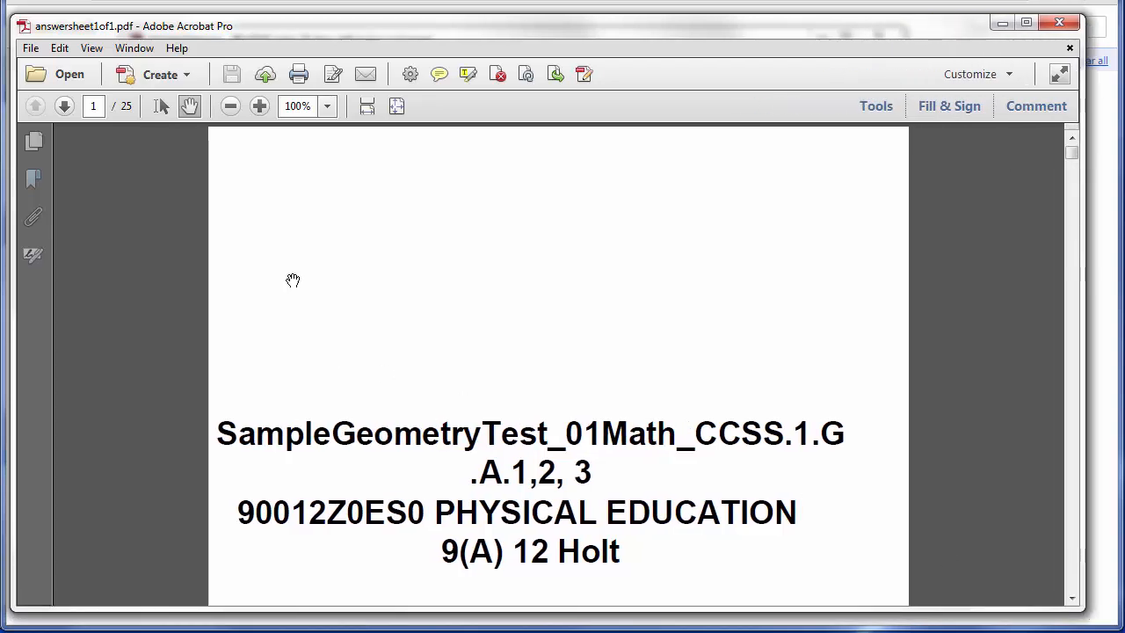
{"action": "left_click", "coordinate": [397, 107]}
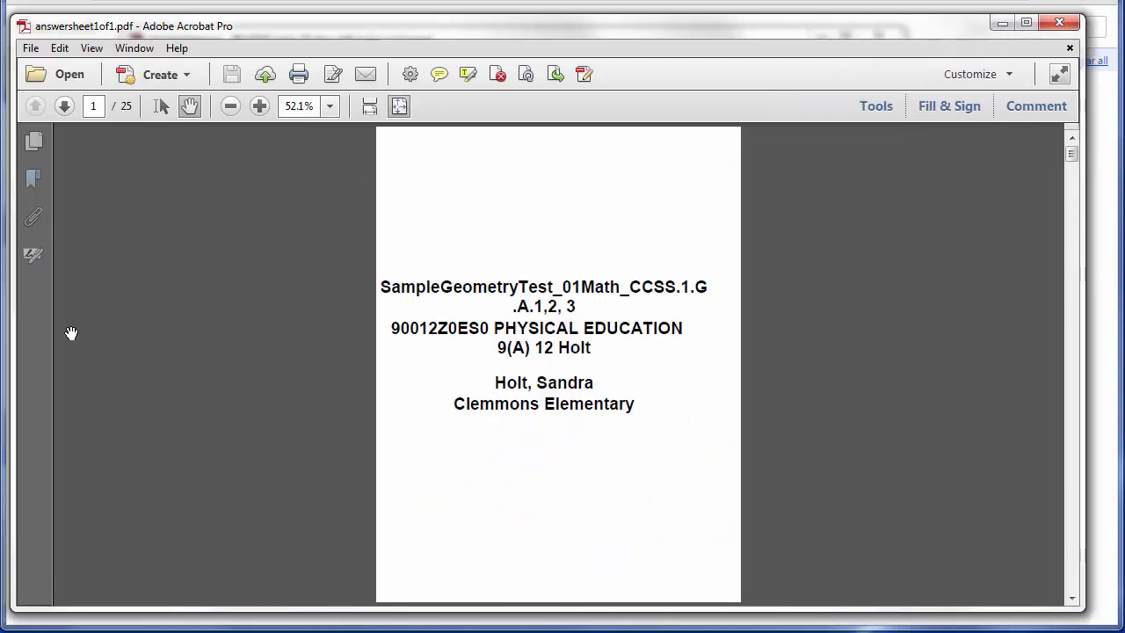
{"action": "left_click", "coordinate": [65, 106]}
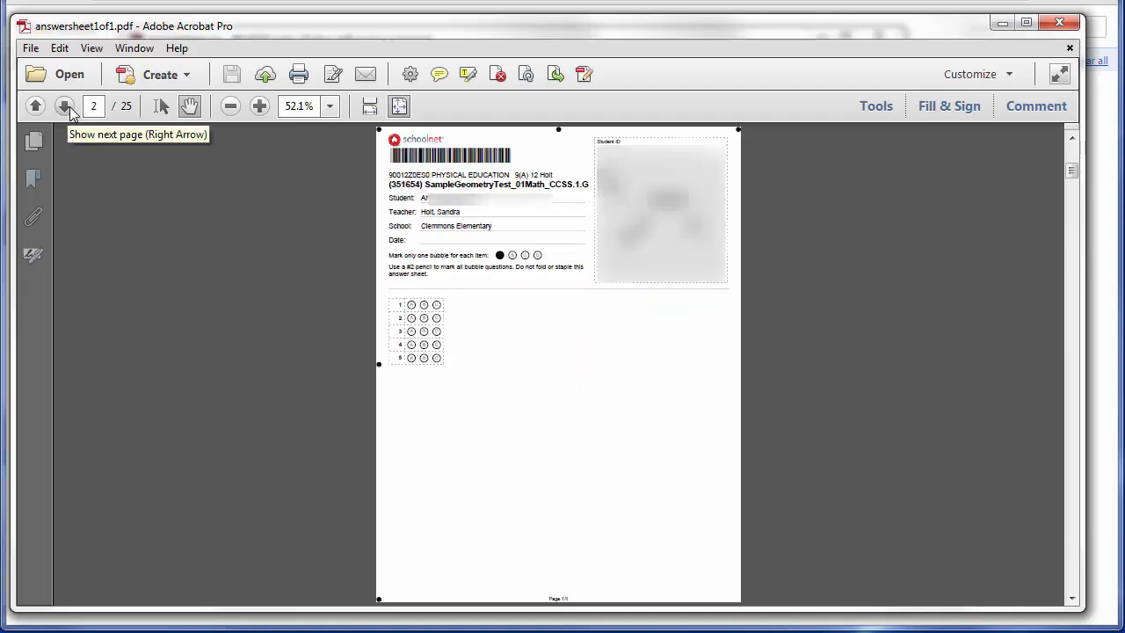
{"action": "left_click", "coordinate": [68, 106]}
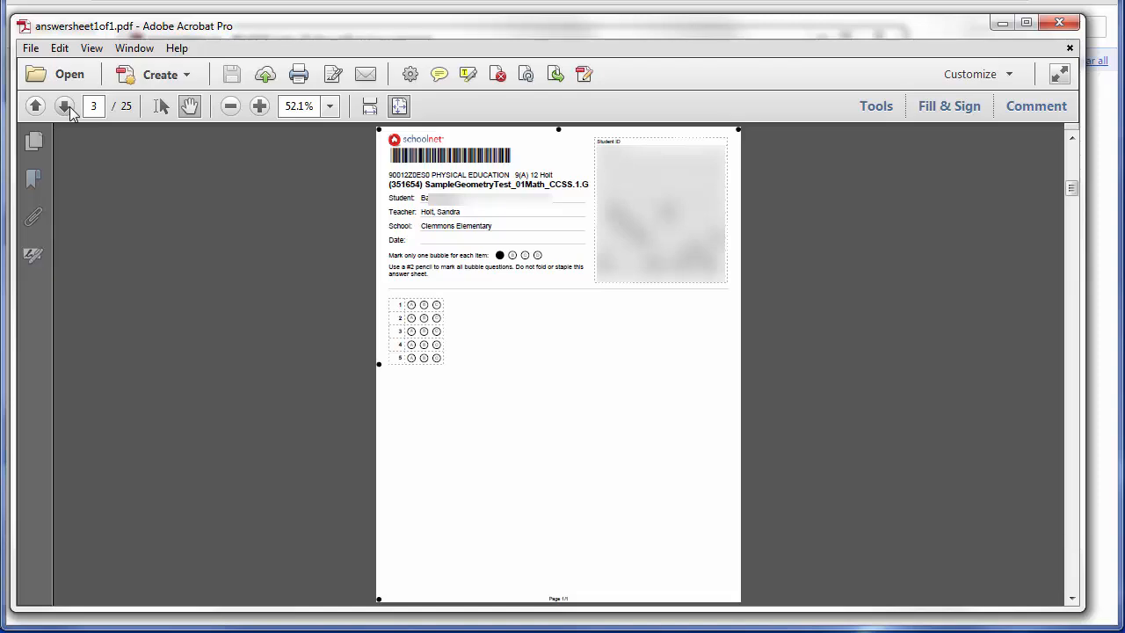
{"action": "left_click", "coordinate": [67, 107]}
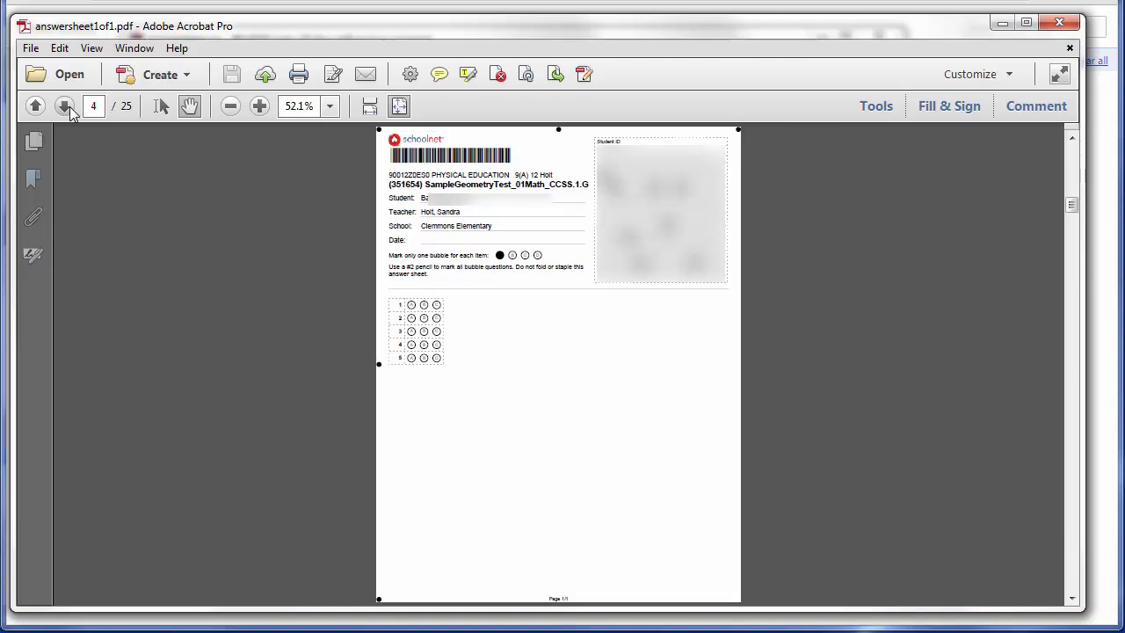
{"action": "left_click", "coordinate": [67, 107]}
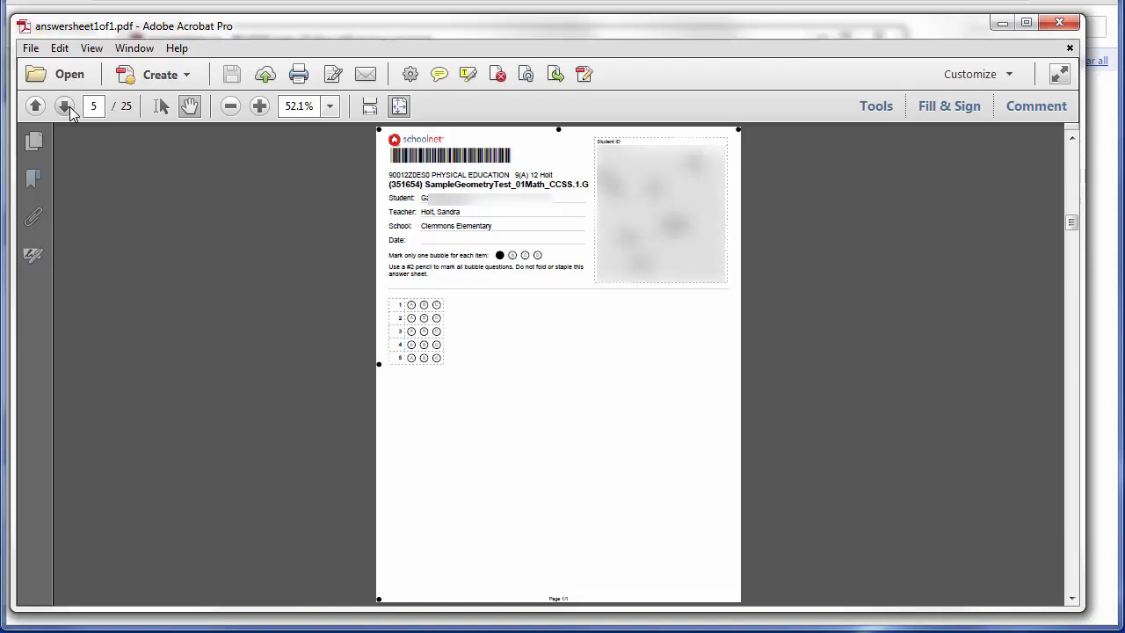
Close the answer sheet PDF, the answersheet.zip archive and the downloads folder window.
{"action": "left_click", "coordinate": [1059, 24]}
{"action": "left_click", "coordinate": [878, 36]}
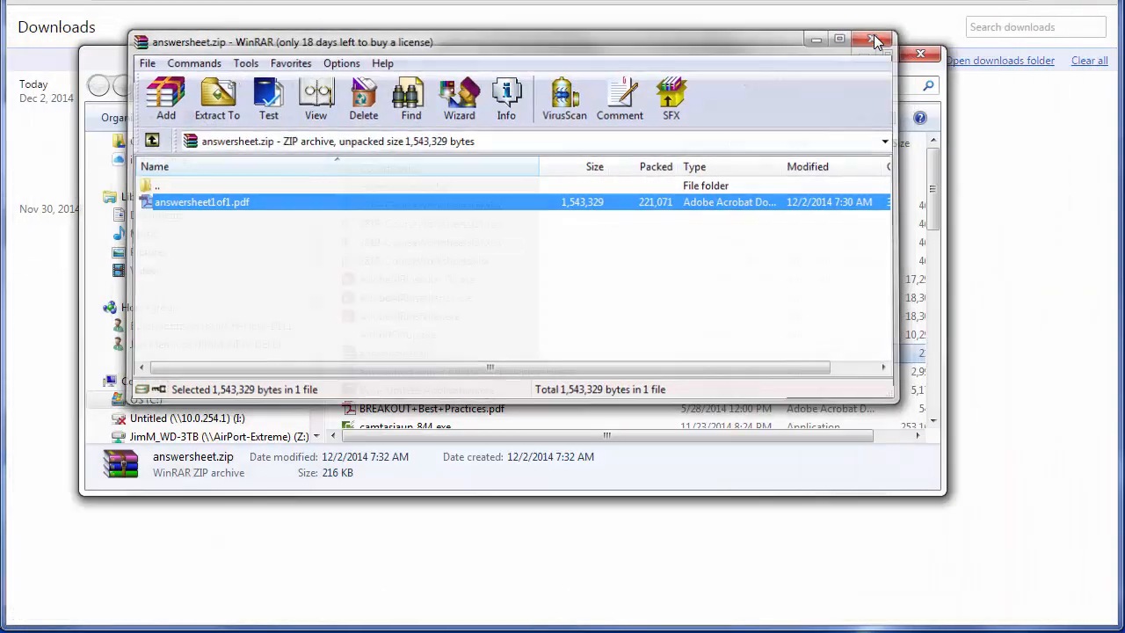
{"action": "left_click", "coordinate": [928, 57]}
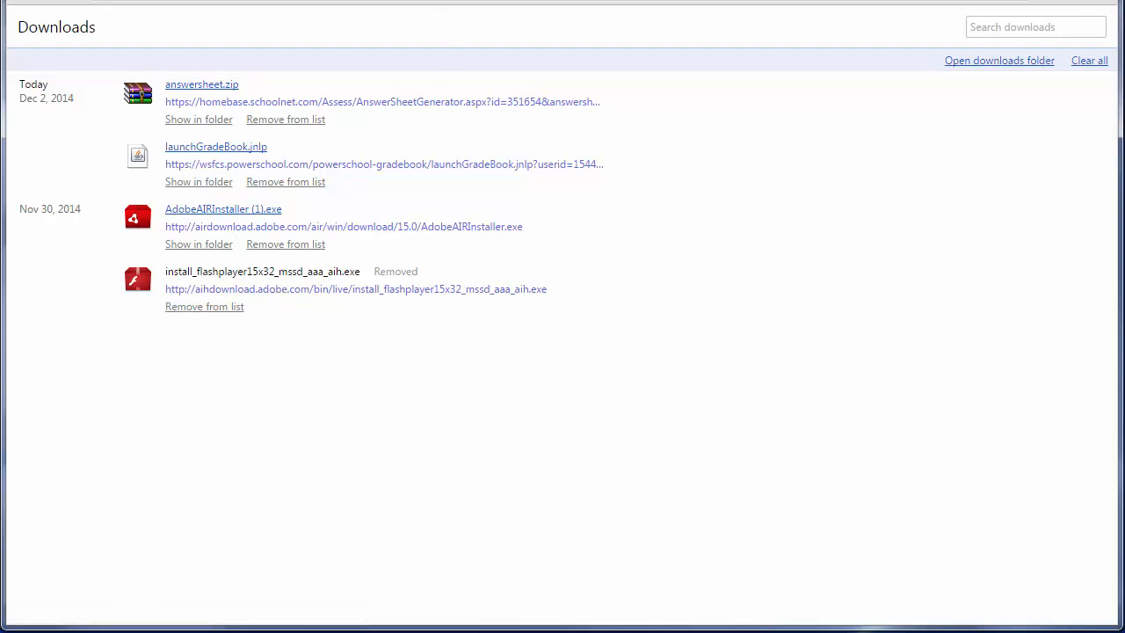
Switch back to Schoolnet and open SampleGeometryTest_01Math_CCSS.1.G.A.1,2, 3 from the test search results.
{"action": "key", "text": "alt+Tab"}
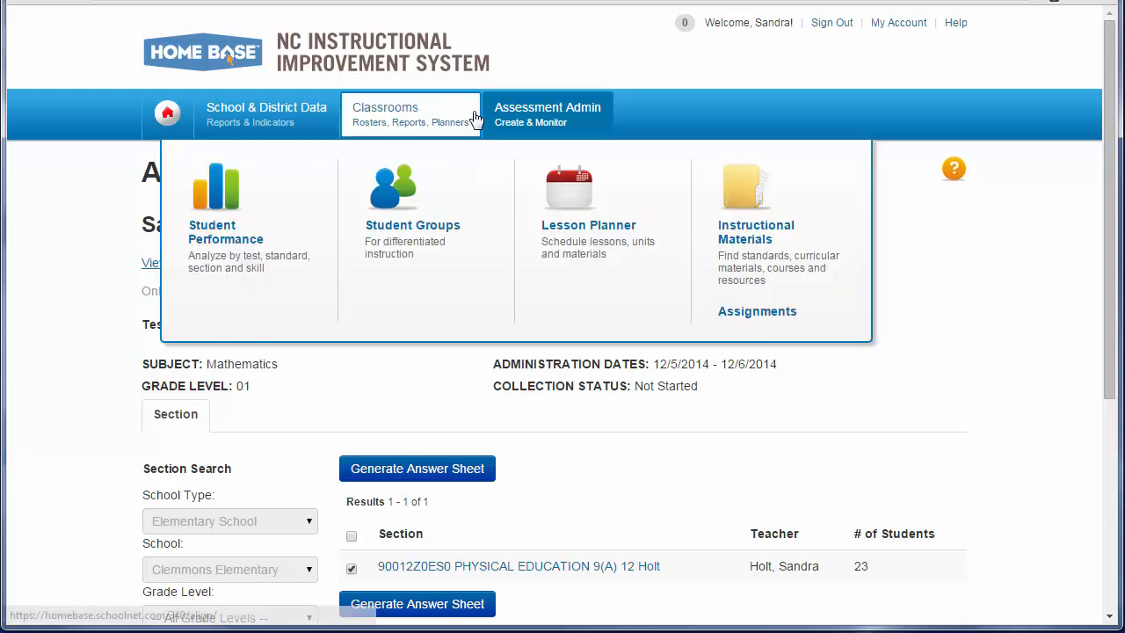
{"action": "mouse_move", "coordinate": [518, 118]}
{"action": "left_click", "coordinate": [673, 226]}
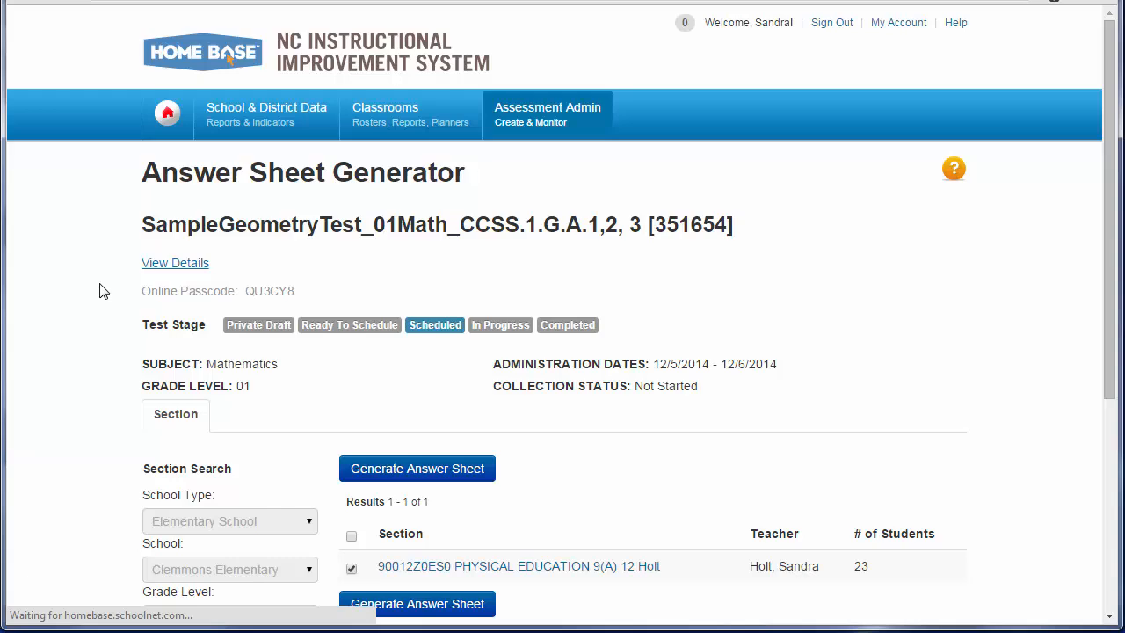
{"action": "scroll", "coordinate": [101, 292], "scroll_direction": "down", "scroll_amount": 5}
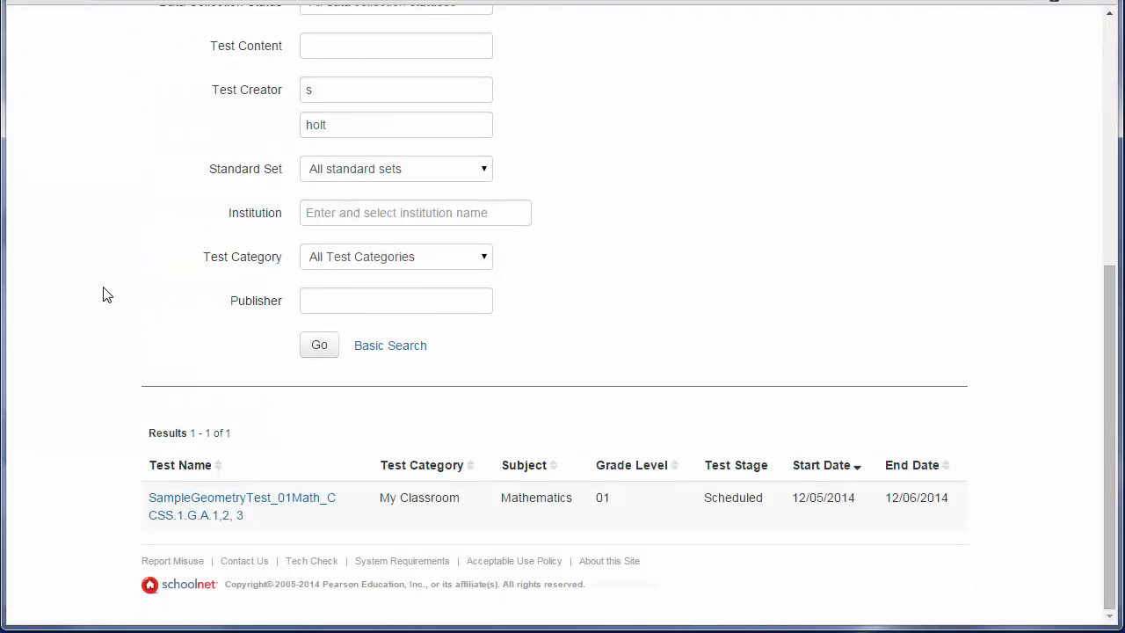
{"action": "left_click", "coordinate": [209, 503]}
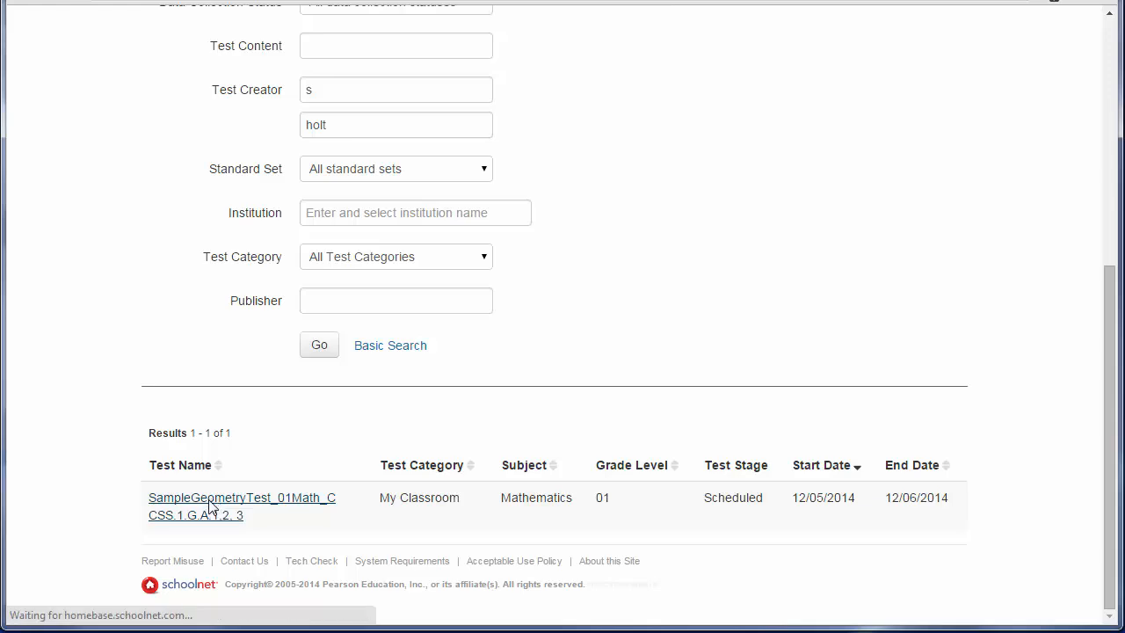
Stop sharing the test with the gradebook for all sections, choosing Delete from Gradebook to remove the test and its scores.
{"action": "scroll", "coordinate": [56, 304], "scroll_direction": "down", "scroll_amount": 5}
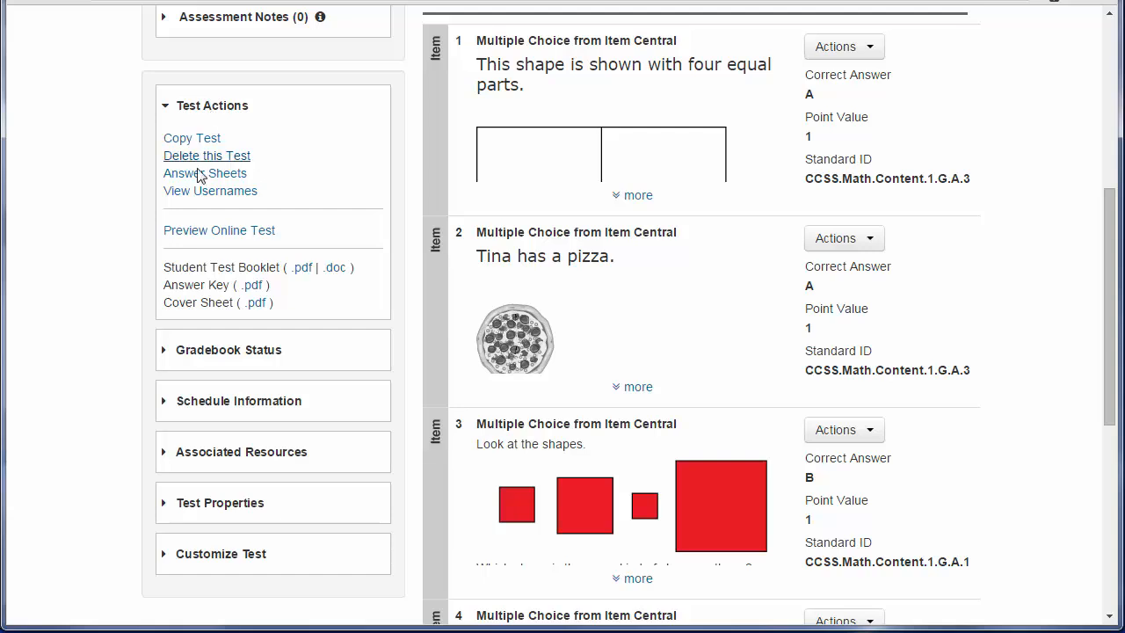
{"action": "left_click", "coordinate": [205, 352]}
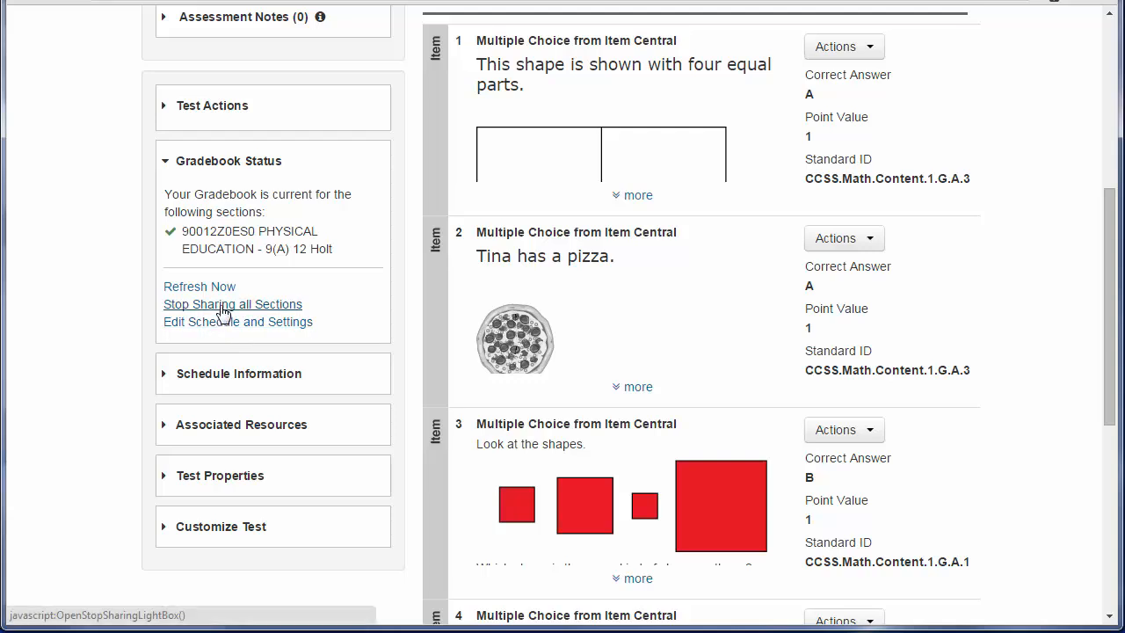
{"action": "left_click", "coordinate": [223, 308]}
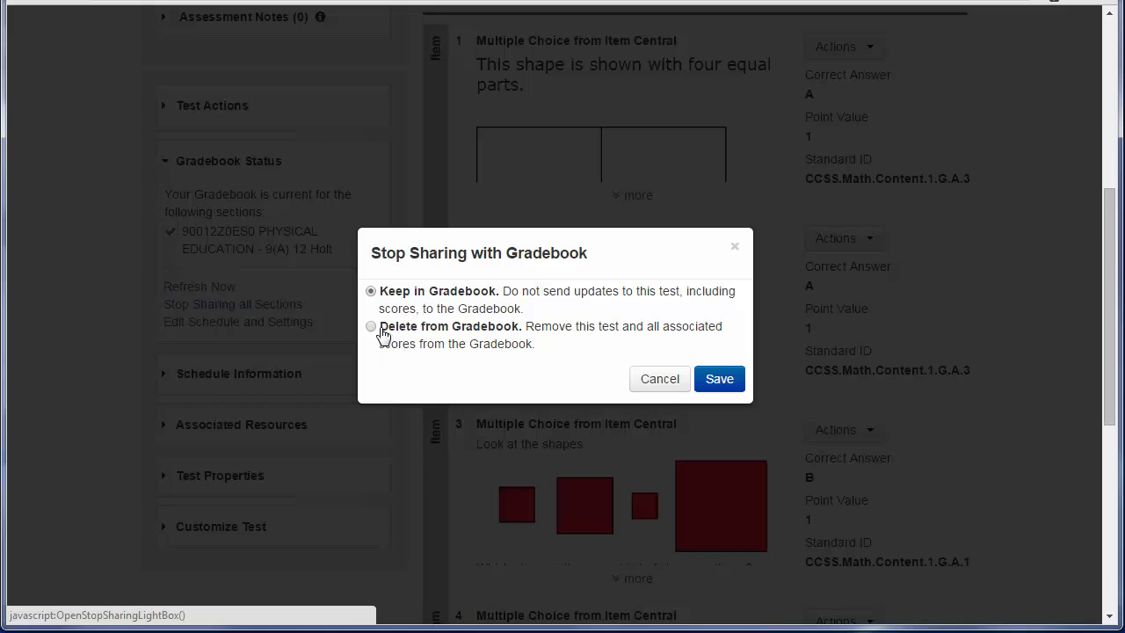
{"action": "left_click", "coordinate": [371, 327]}
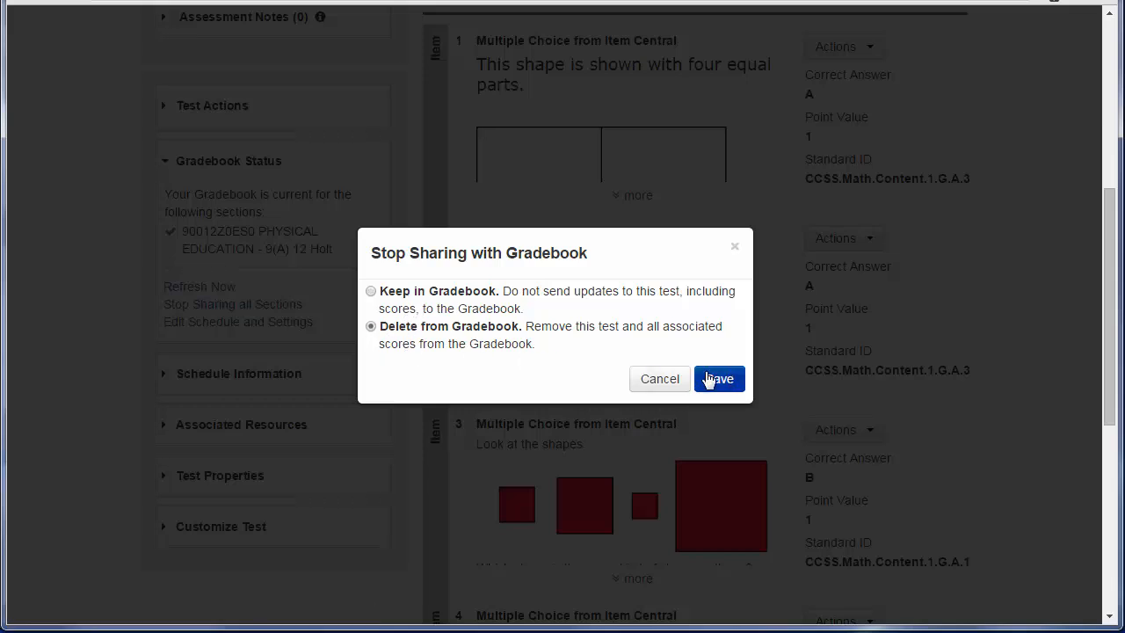
{"action": "left_click", "coordinate": [712, 379]}
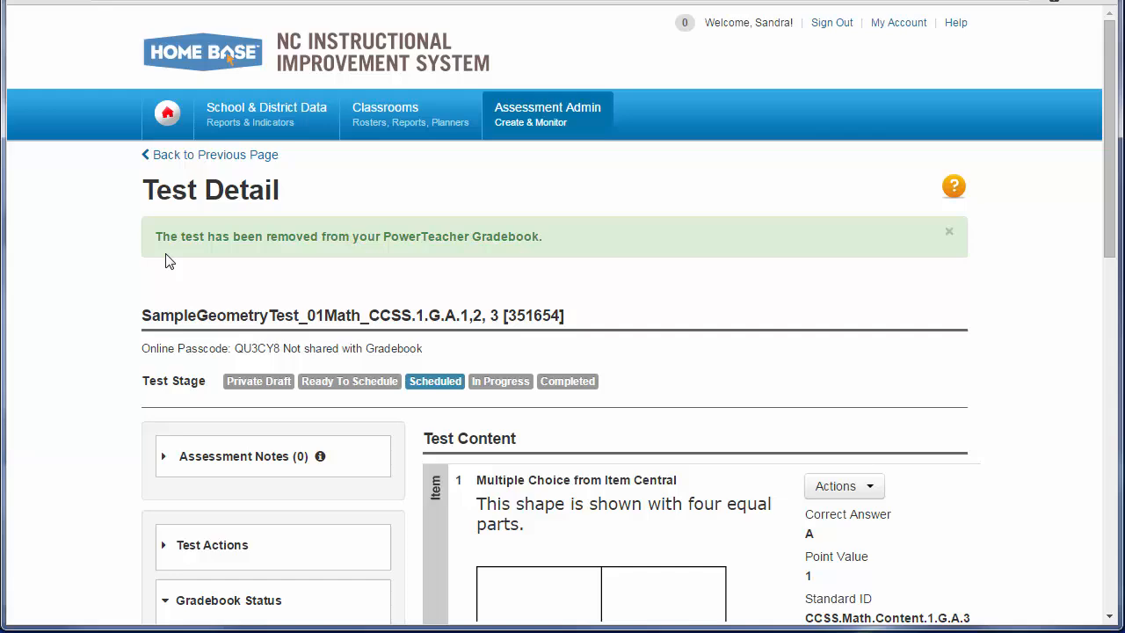
Delete the sample geometry test from Schoolnet and accept the deletion.
{"action": "scroll", "coordinate": [167, 259], "scroll_direction": "down", "scroll_amount": 4}
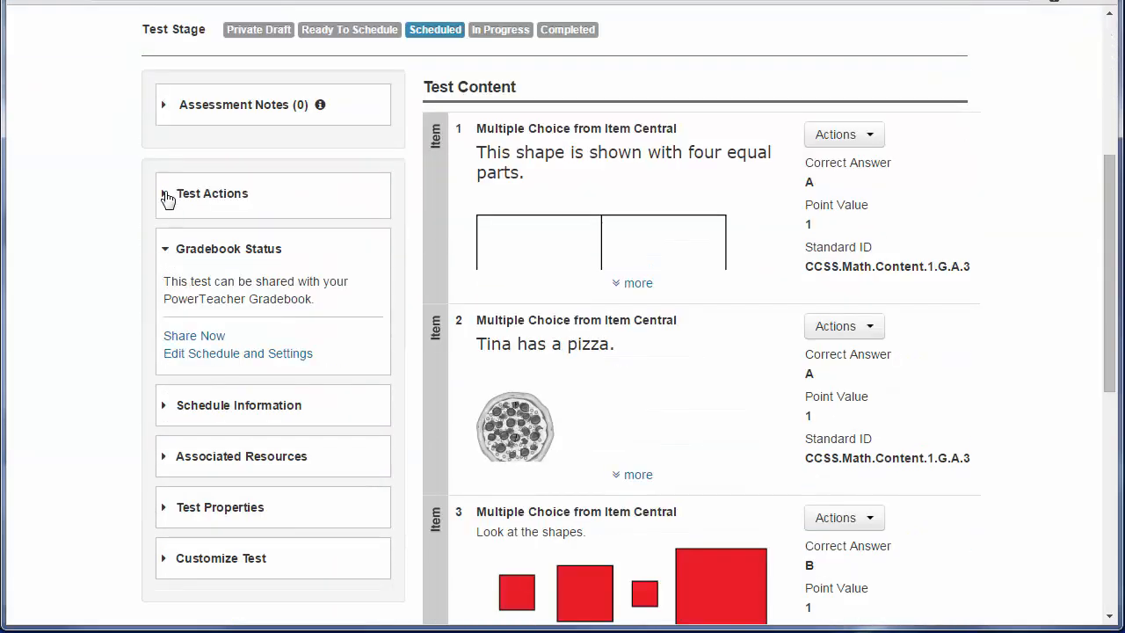
{"action": "left_click", "coordinate": [167, 197]}
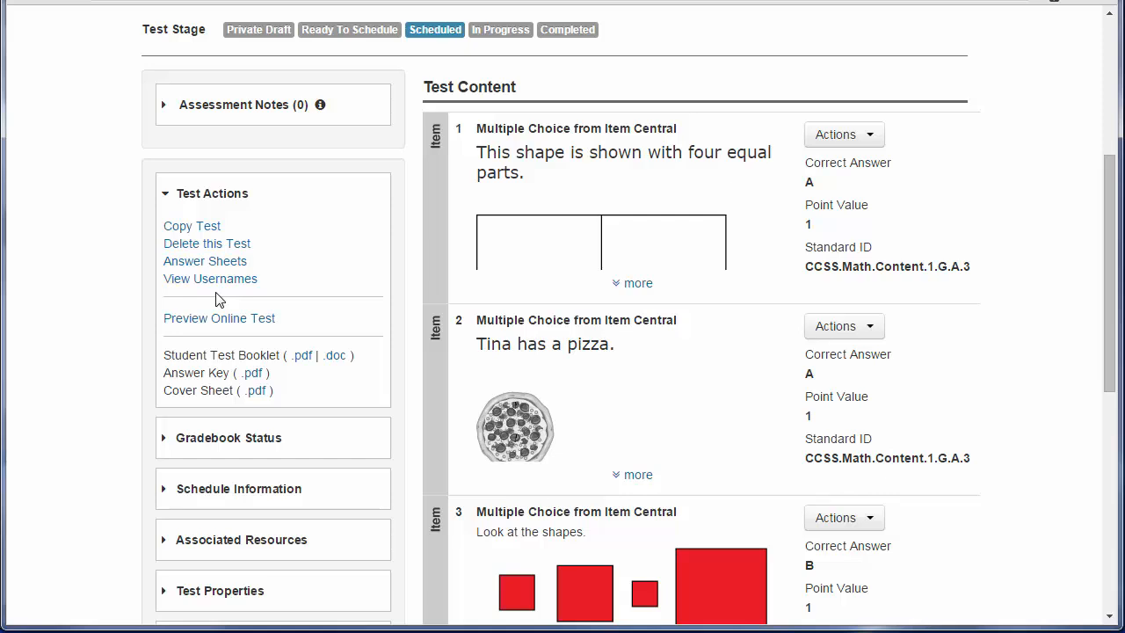
{"action": "left_click", "coordinate": [211, 253]}
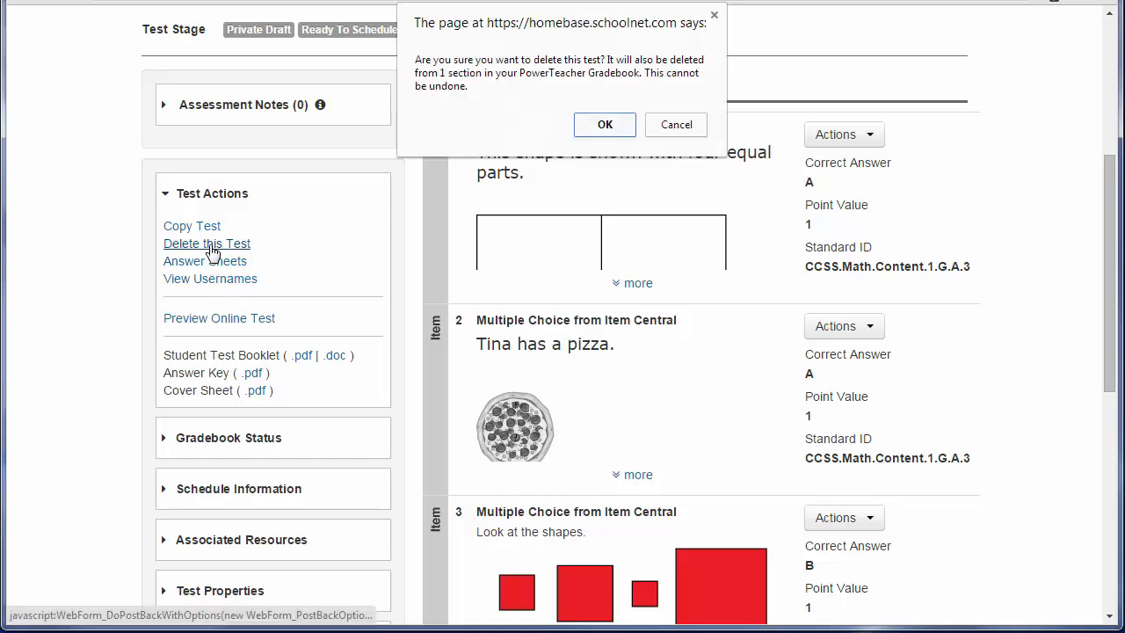
{"action": "left_click", "coordinate": [596, 129]}
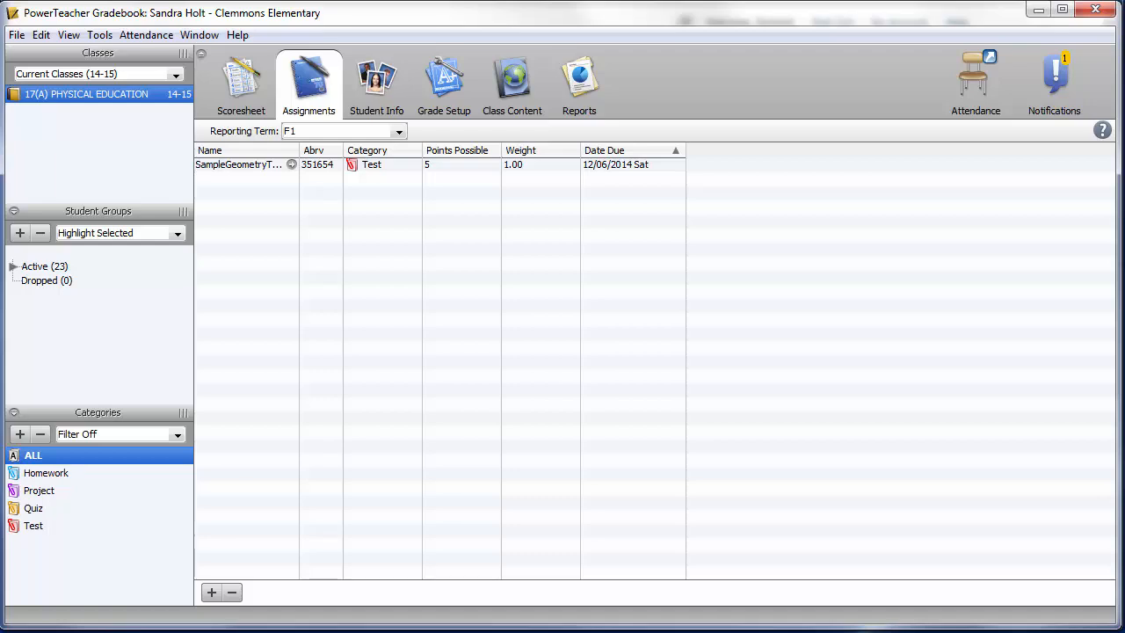
In PowerTeacher Gradebook, refresh the physical education class data and check its assignments and scoresheet for the test.
{"action": "left_click", "coordinate": [17, 35]}
{"action": "left_click", "coordinate": [100, 99]}
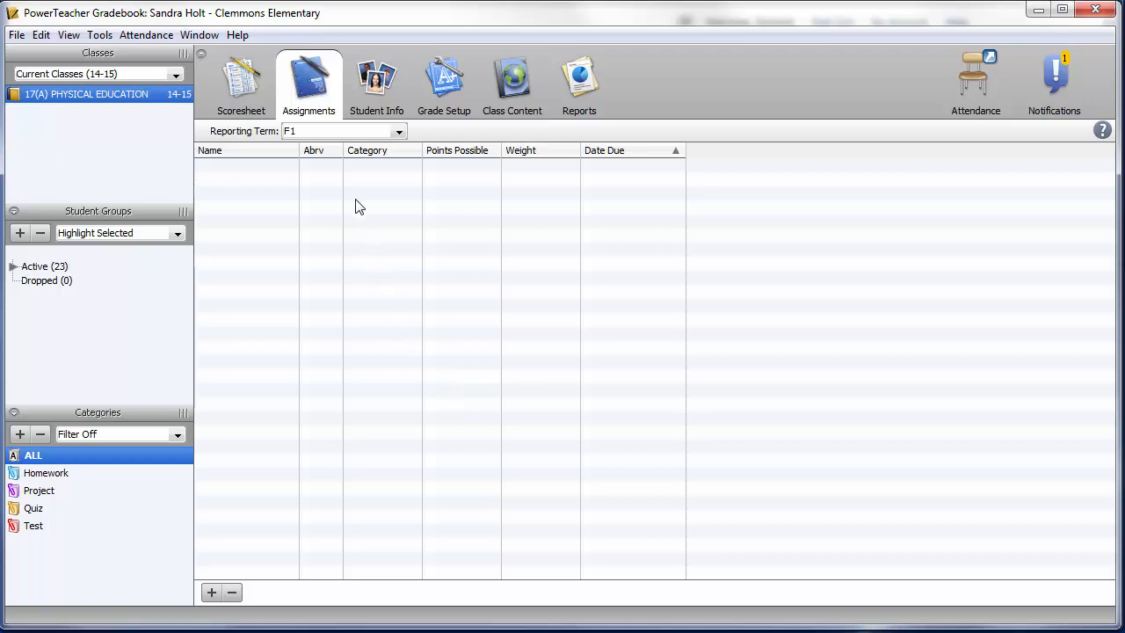
{"action": "left_click", "coordinate": [250, 99]}
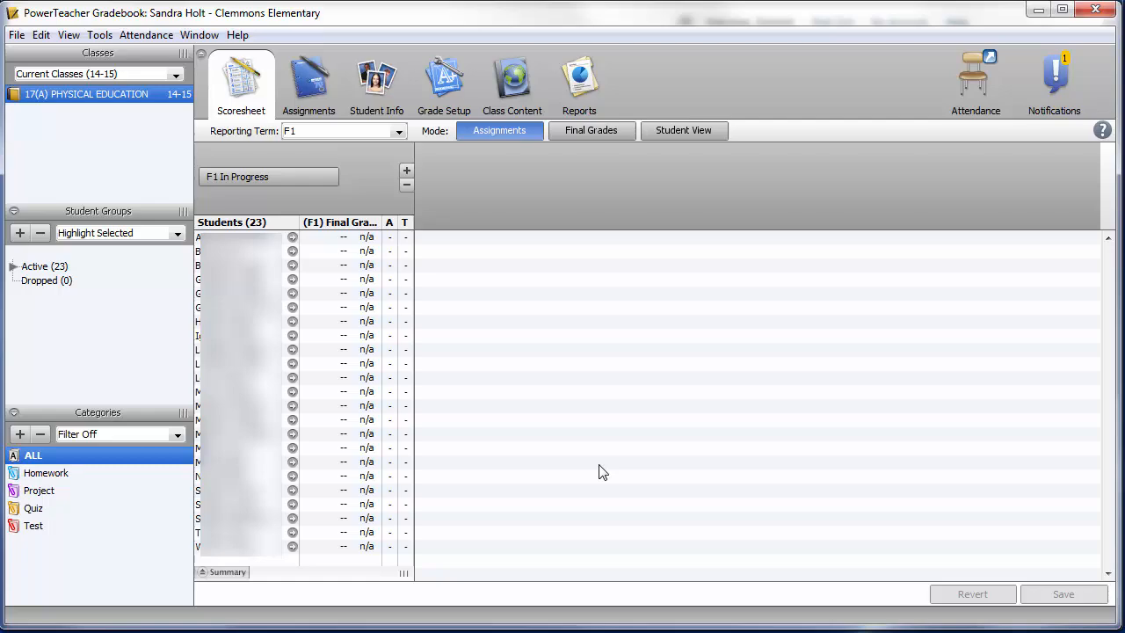